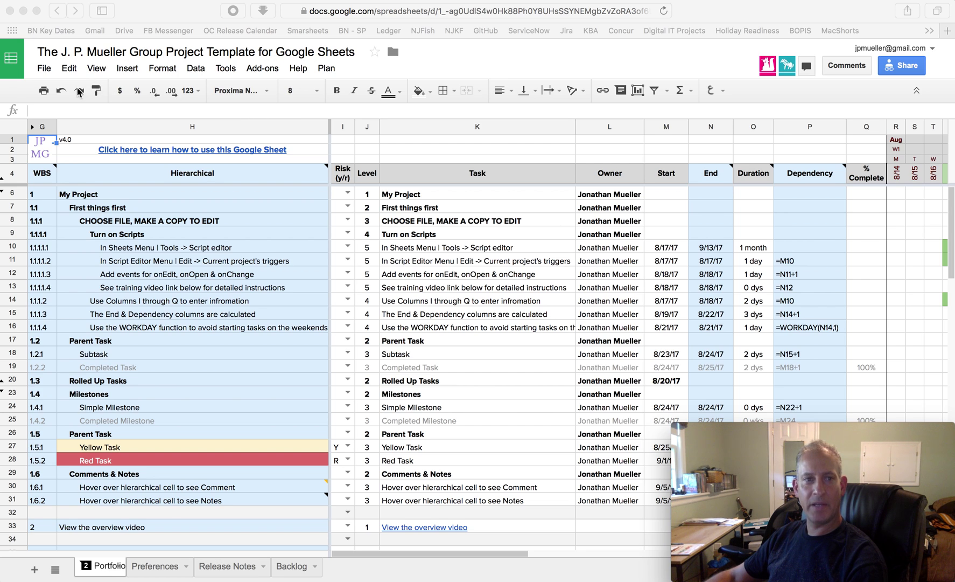
Step: Make a copy of the project template named 'My New Project' via File > Make a copy
{"action": "left_click", "coordinate": [43, 72]}
{"action": "left_click", "coordinate": [43, 72]}
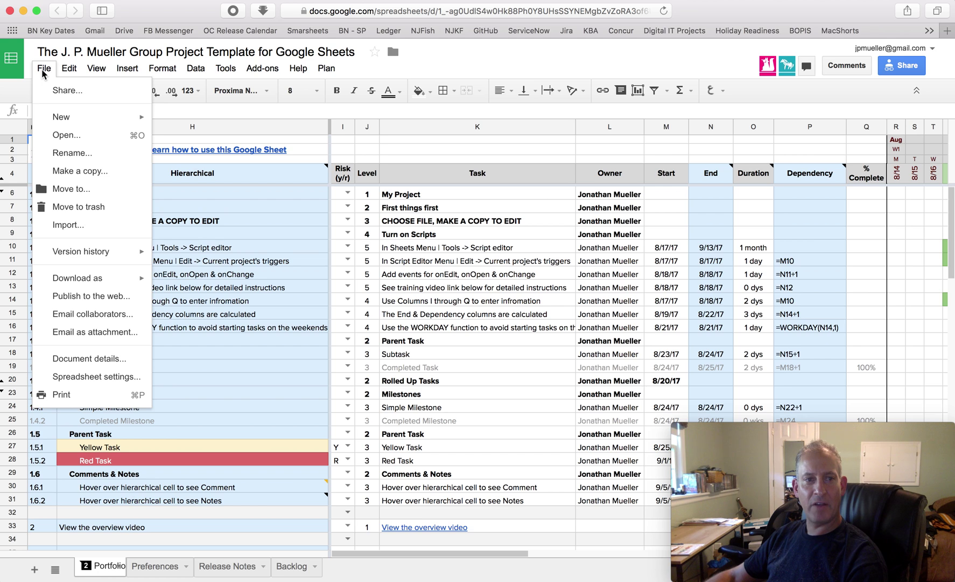
{"action": "left_click", "coordinate": [69, 171]}
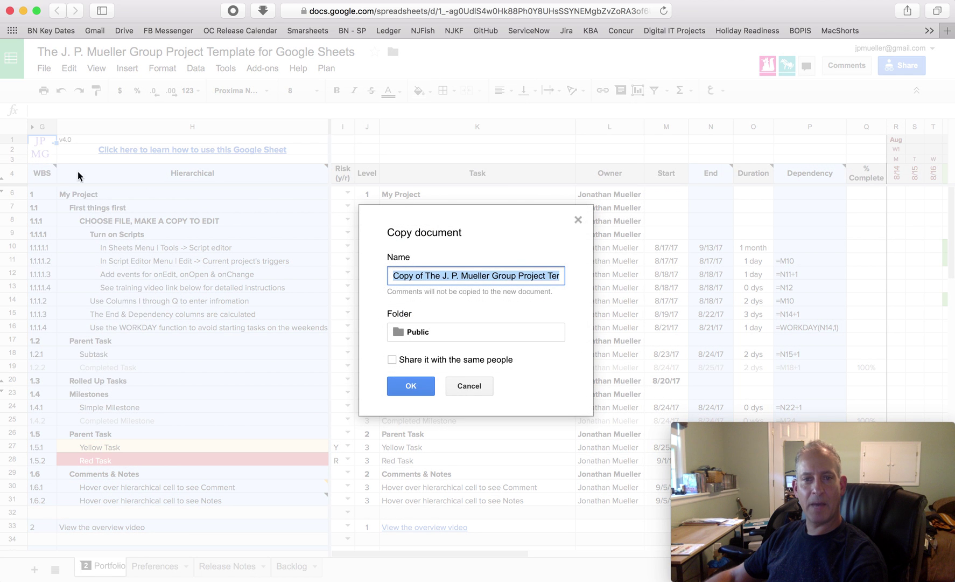
{"action": "left_click", "coordinate": [485, 276]}
{"action": "key", "text": "super+a"}
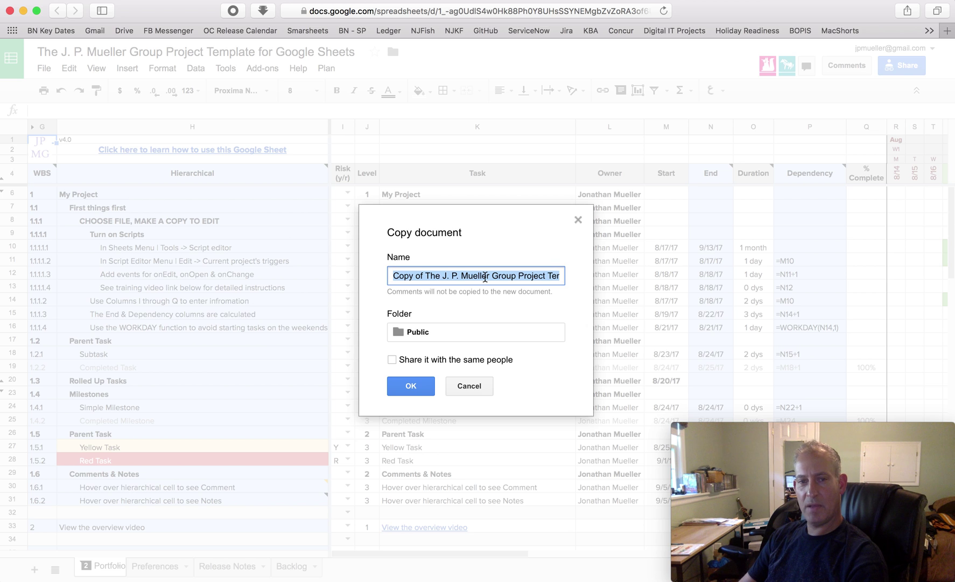
{"action": "type", "text": "My New "}
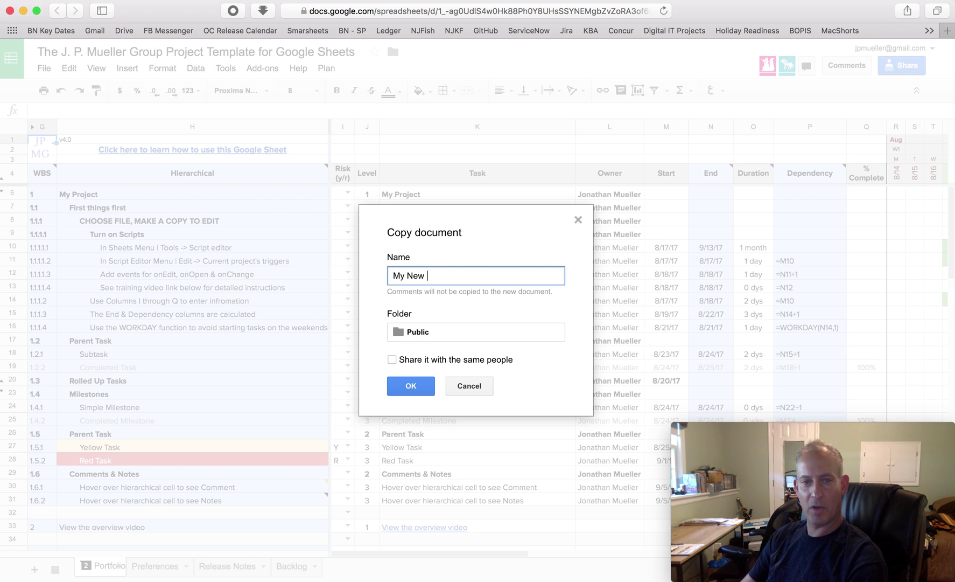
{"action": "type", "text": "Project"}
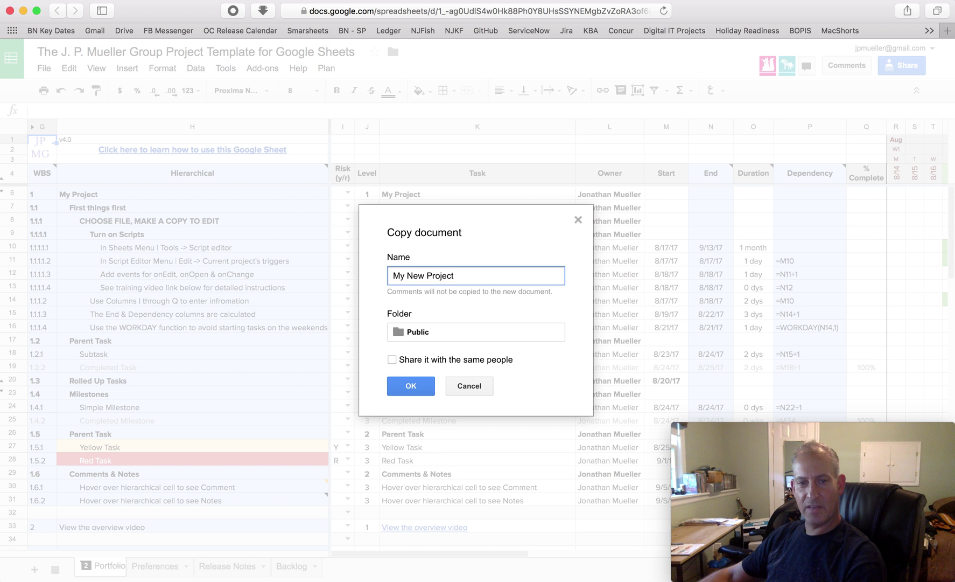
{"action": "left_click", "coordinate": [420, 386]}
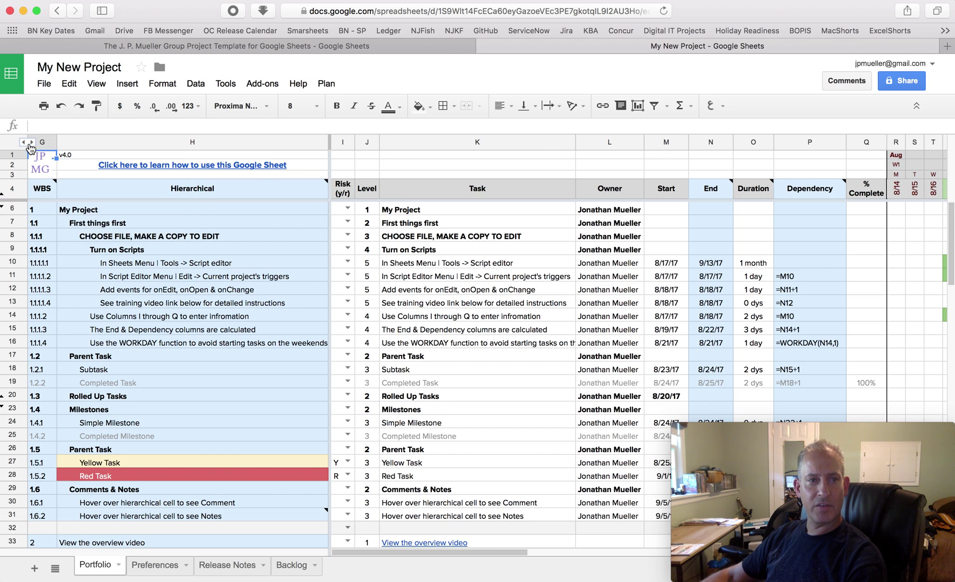
Step: Unhide helper columns A–F, then select row 16
{"action": "left_click", "coordinate": [31, 144]}
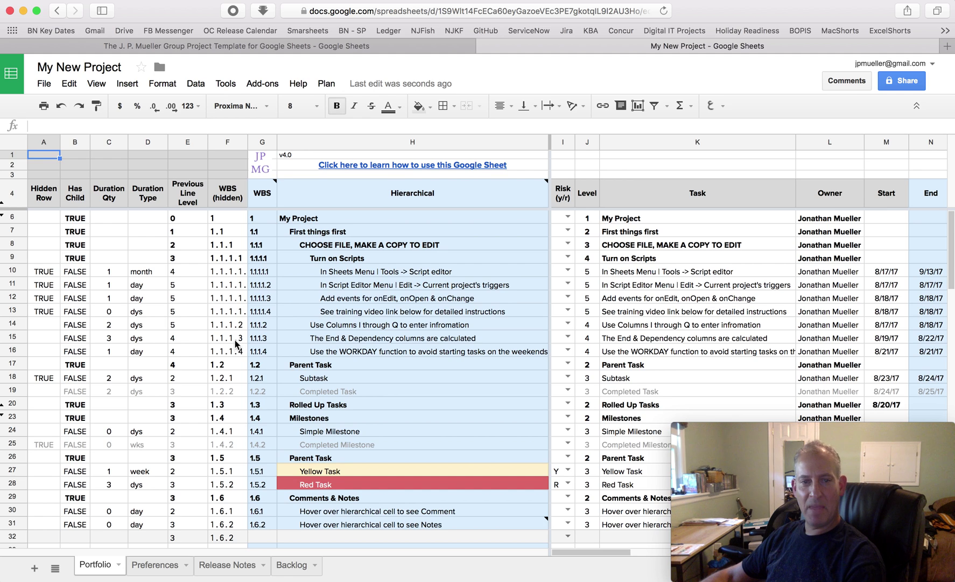
{"action": "left_click", "coordinate": [13, 354]}
Step: Insert a blank row 16 above the WORKDAY task
{"action": "right_click", "coordinate": [13, 360]}
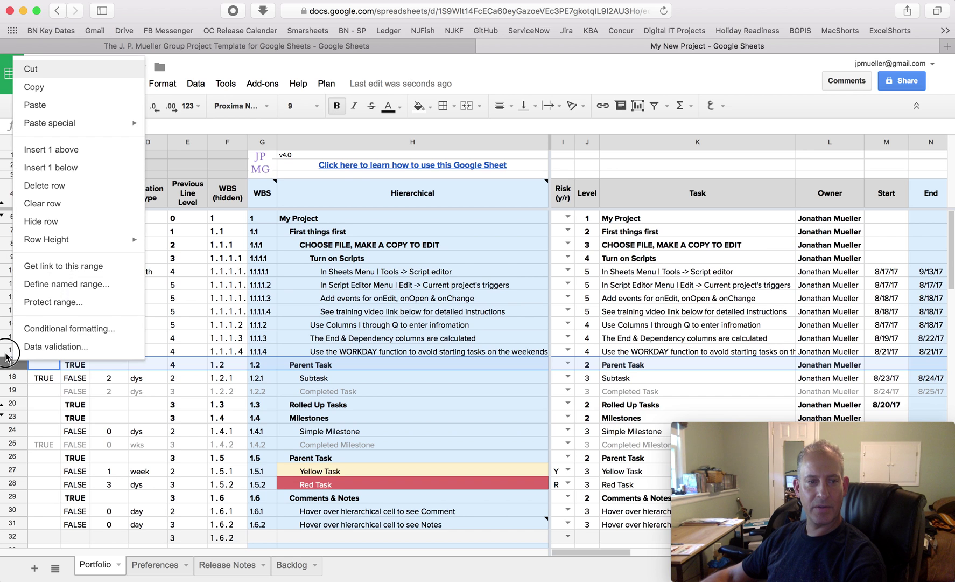
{"action": "left_click", "coordinate": [11, 351]}
{"action": "right_click", "coordinate": [12, 350]}
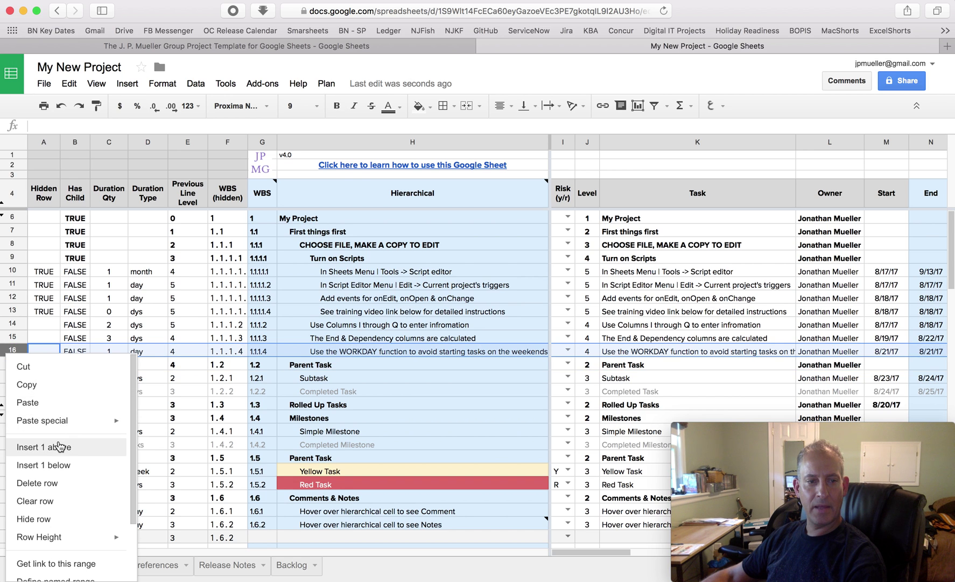
{"action": "left_click", "coordinate": [59, 446]}
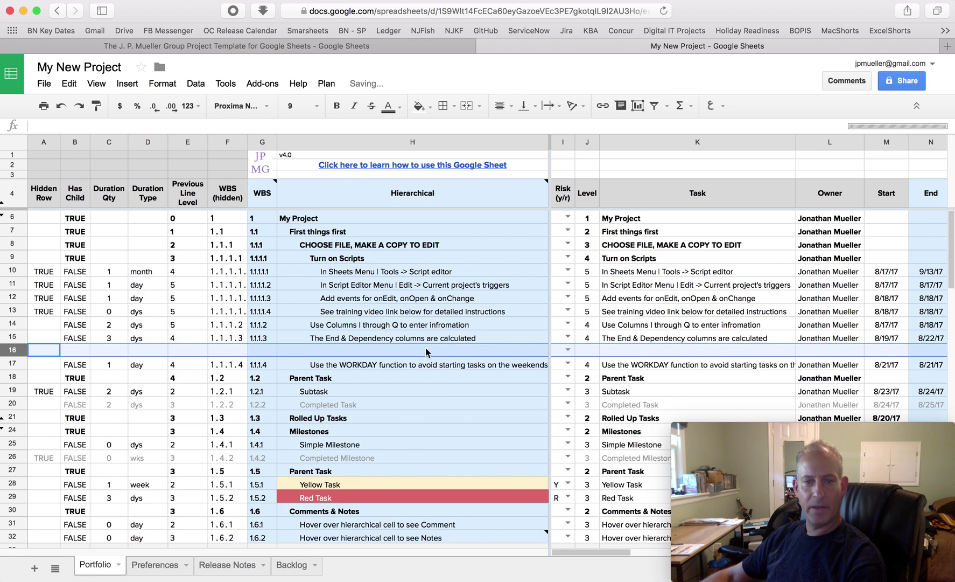
Step: Enter level 4 in J16 and 'Another task' in K16
{"action": "left_click", "coordinate": [594, 354]}
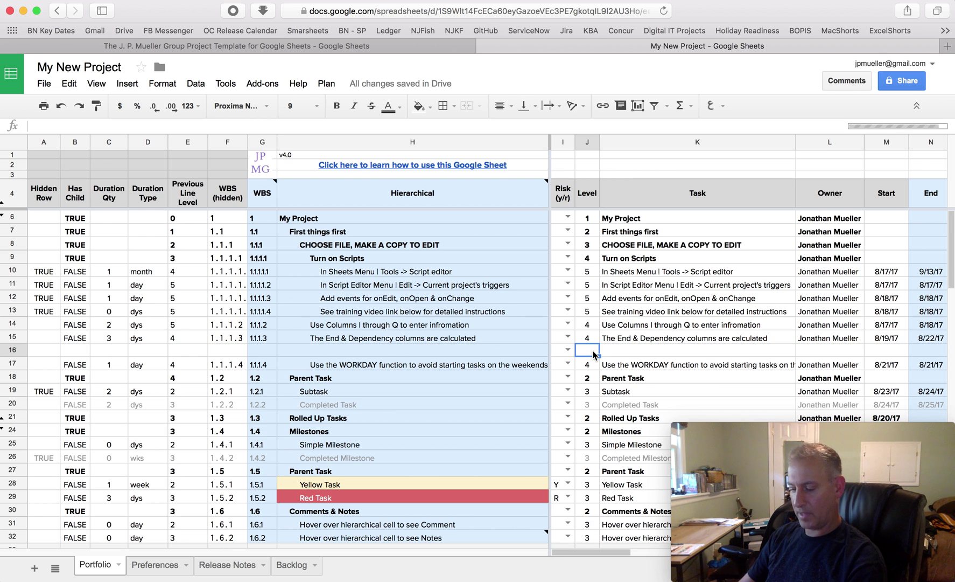
{"action": "type", "text": "4"}
{"action": "key", "text": "Tab"}
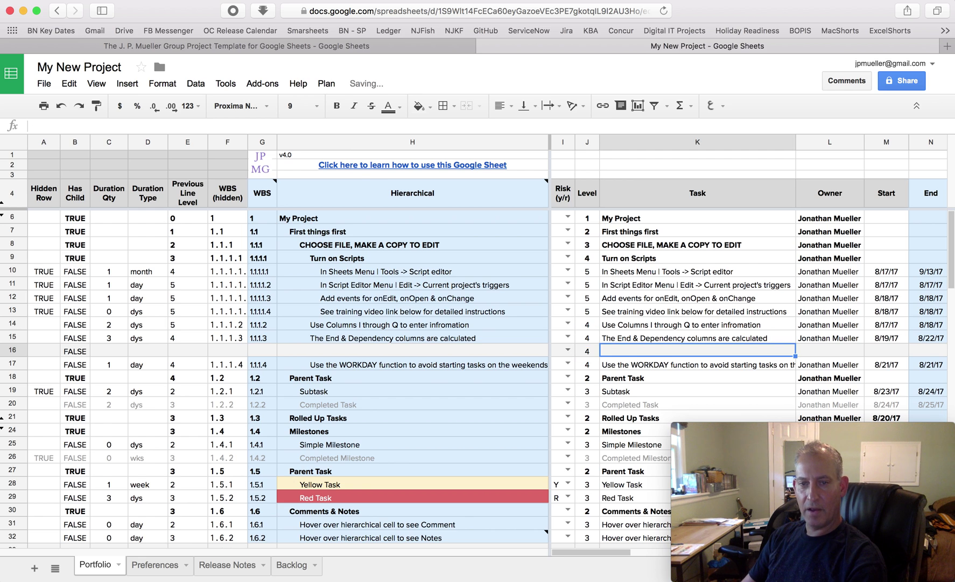
{"action": "type", "text": "Another task"}
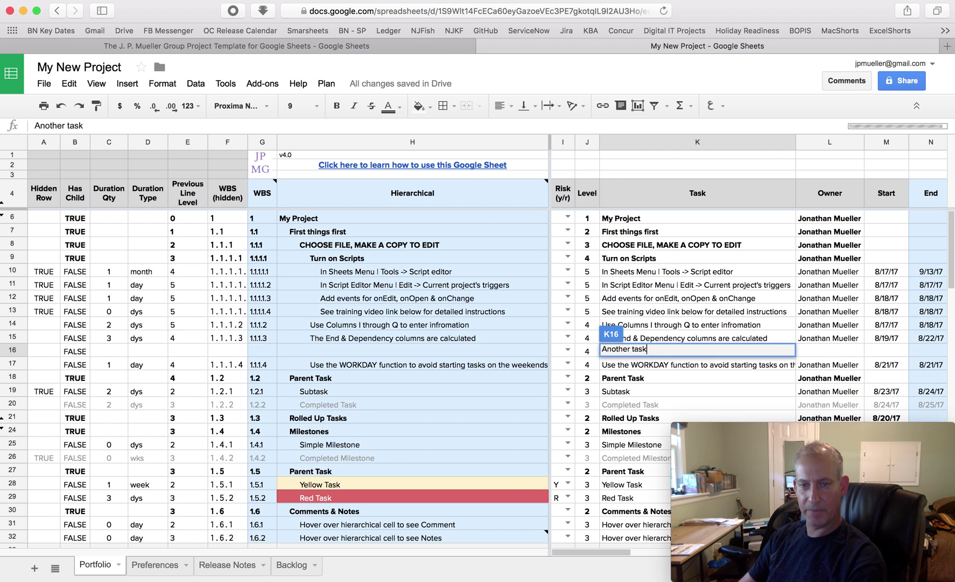
{"action": "key", "text": "Return"}
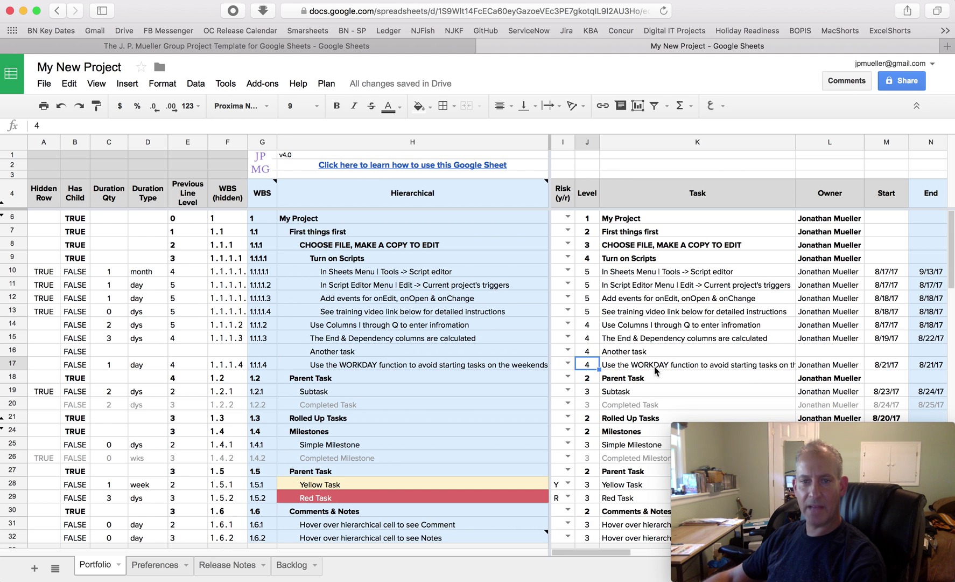
Step: Compare the new row's WBS, Previous Line Level, End and Dependency cells with row 15's formulas
{"action": "left_click", "coordinate": [266, 352]}
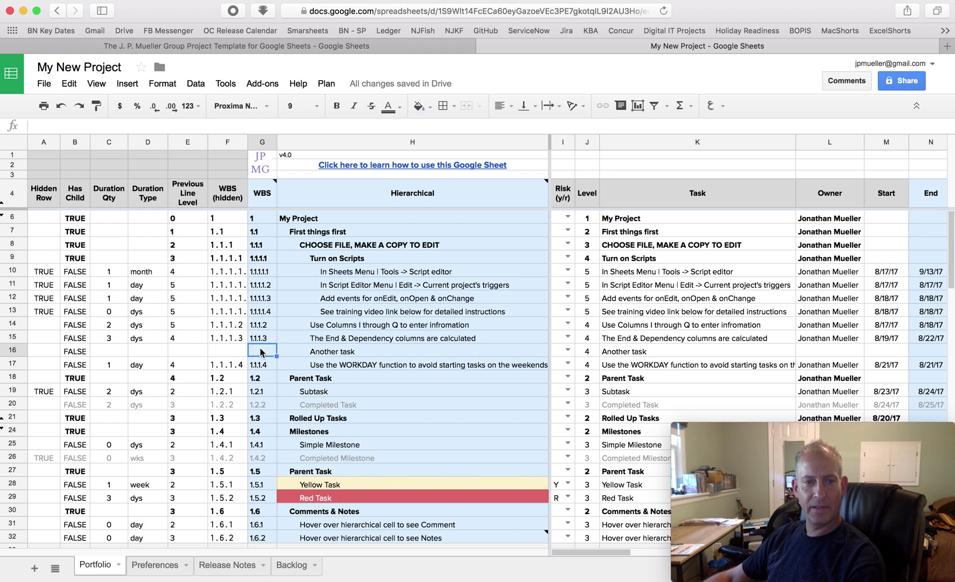
{"action": "left_click", "coordinate": [180, 341]}
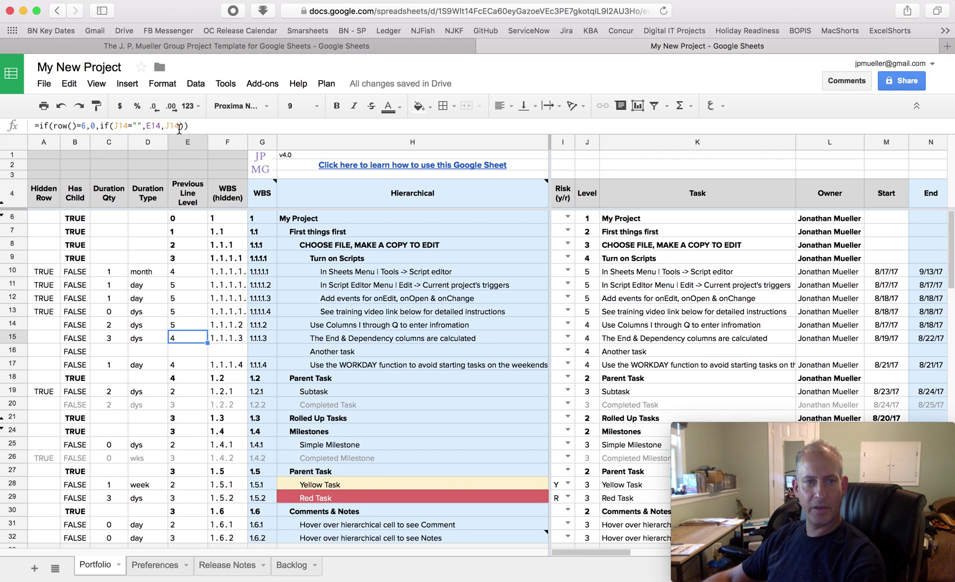
{"action": "left_click", "coordinate": [176, 353]}
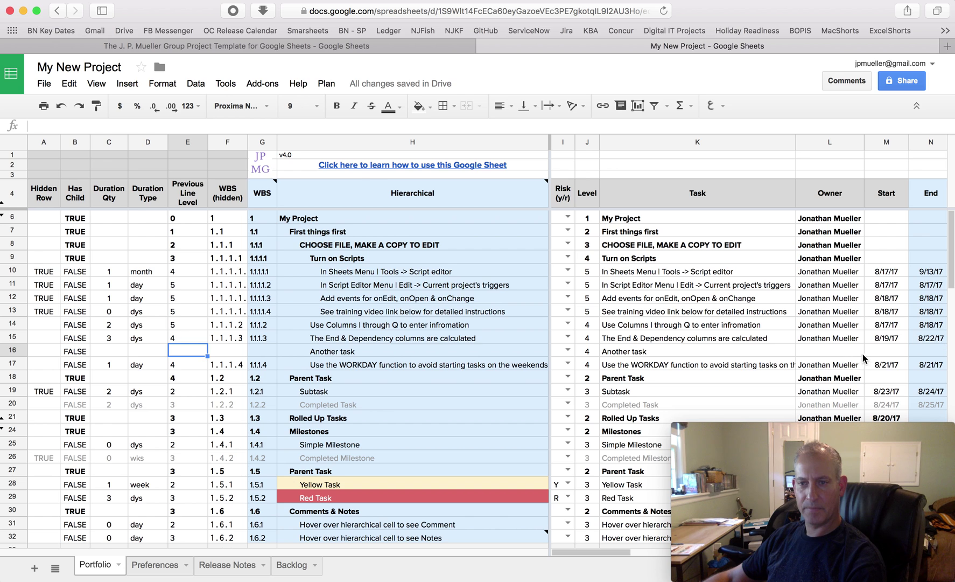
{"action": "scroll", "coordinate": [866, 358], "scroll_direction": "right", "scroll_amount": 5}
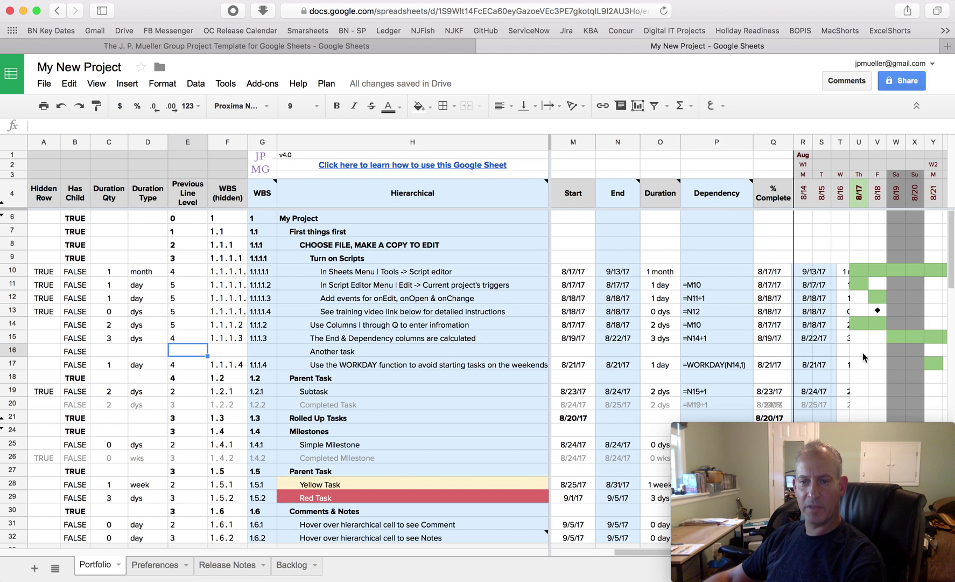
{"action": "left_click", "coordinate": [623, 357]}
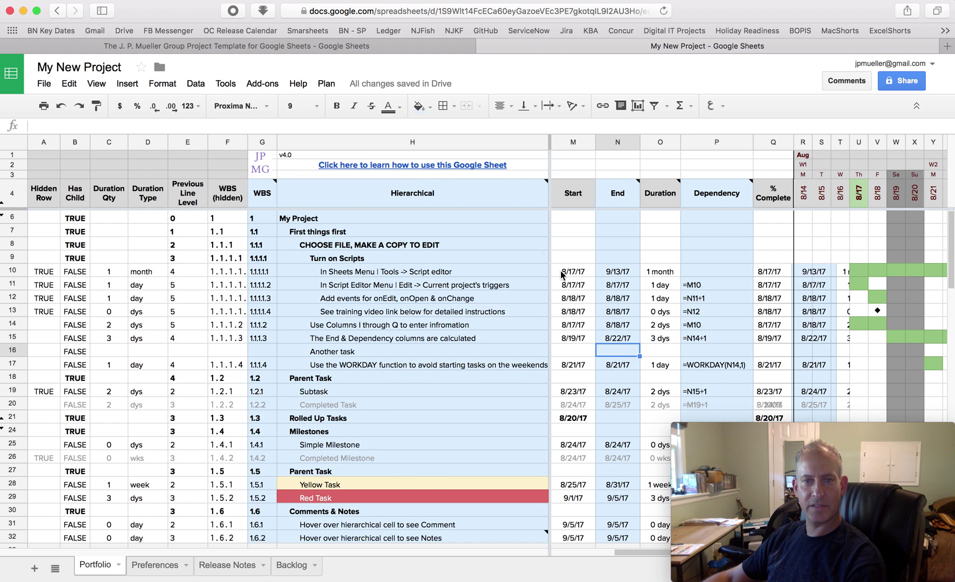
{"action": "left_click", "coordinate": [614, 337]}
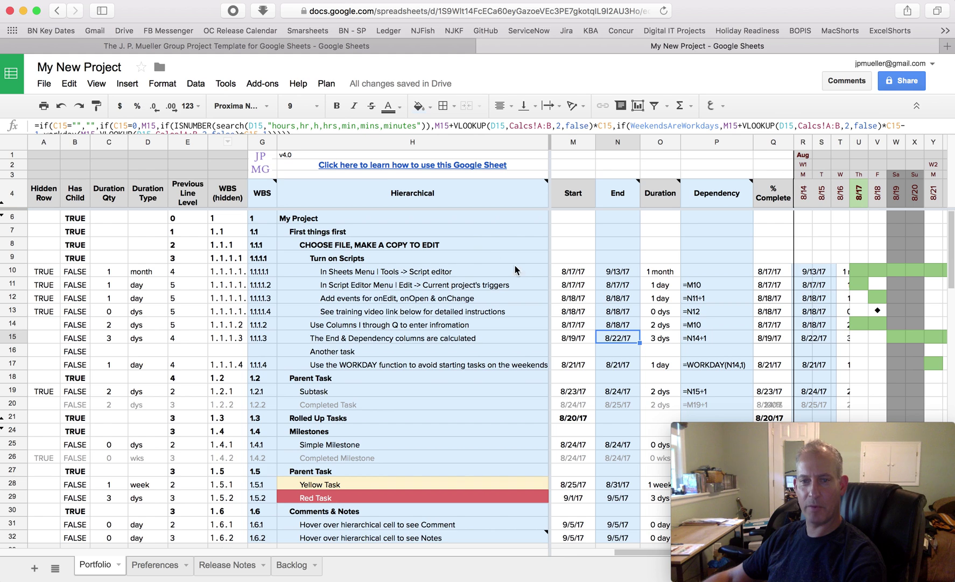
{"action": "left_click", "coordinate": [613, 350]}
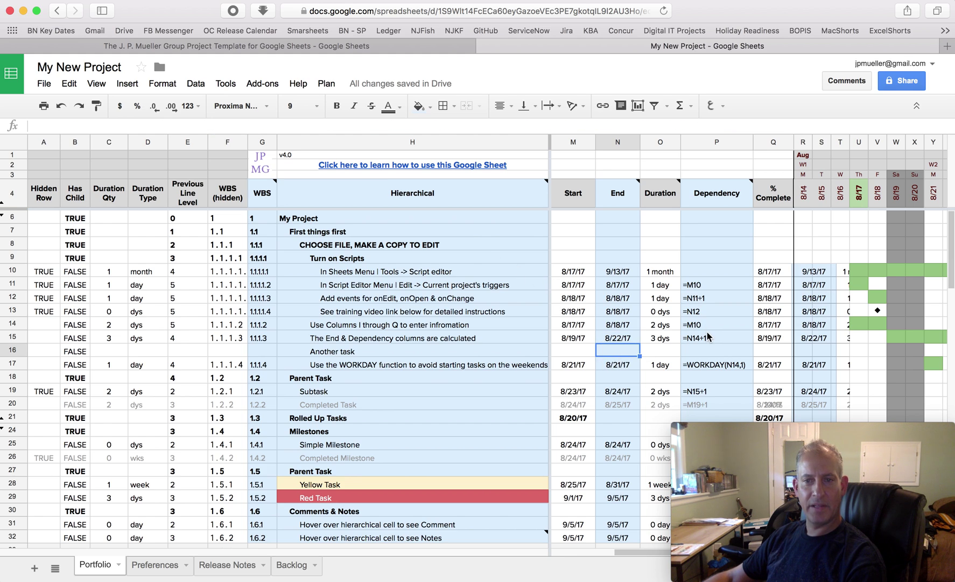
{"action": "left_click", "coordinate": [707, 355]}
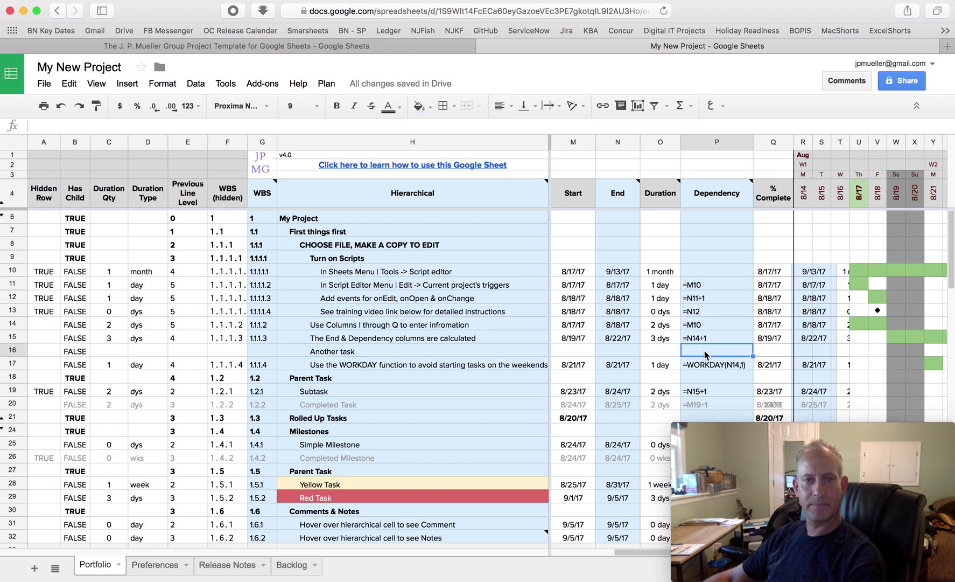
{"action": "scroll", "coordinate": [706, 355], "scroll_direction": "left", "scroll_amount": 10}
{"action": "scroll", "coordinate": [706, 355], "scroll_direction": "right", "scroll_amount": 10}
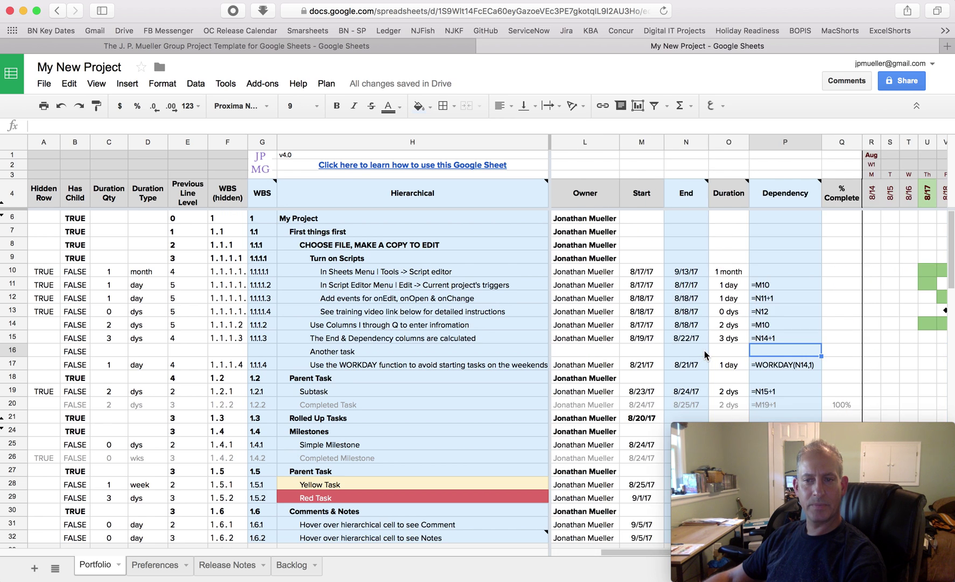
{"action": "scroll", "coordinate": [706, 355], "scroll_direction": "left", "scroll_amount": 10}
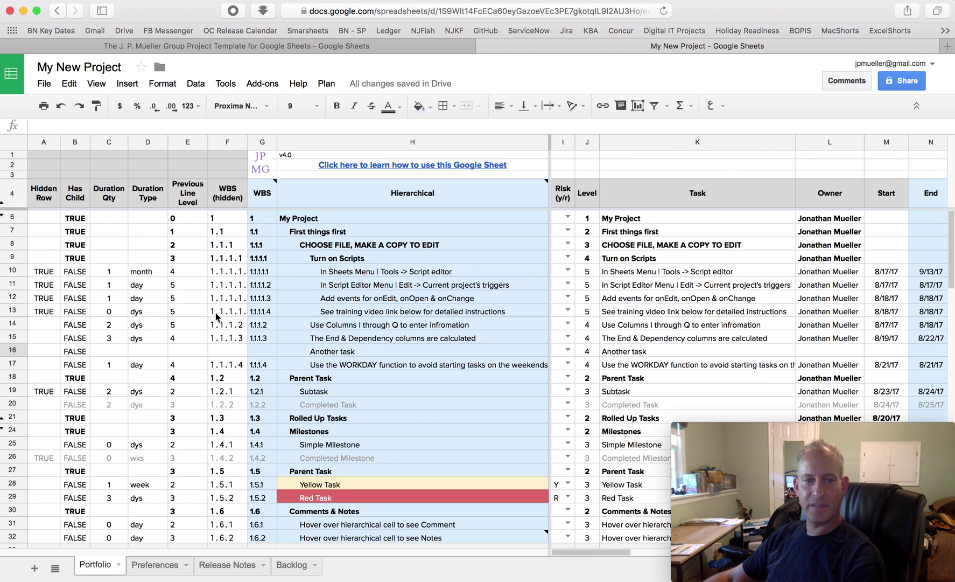
Step: Delete the 'Another task' row 16
{"action": "left_click", "coordinate": [10, 353]}
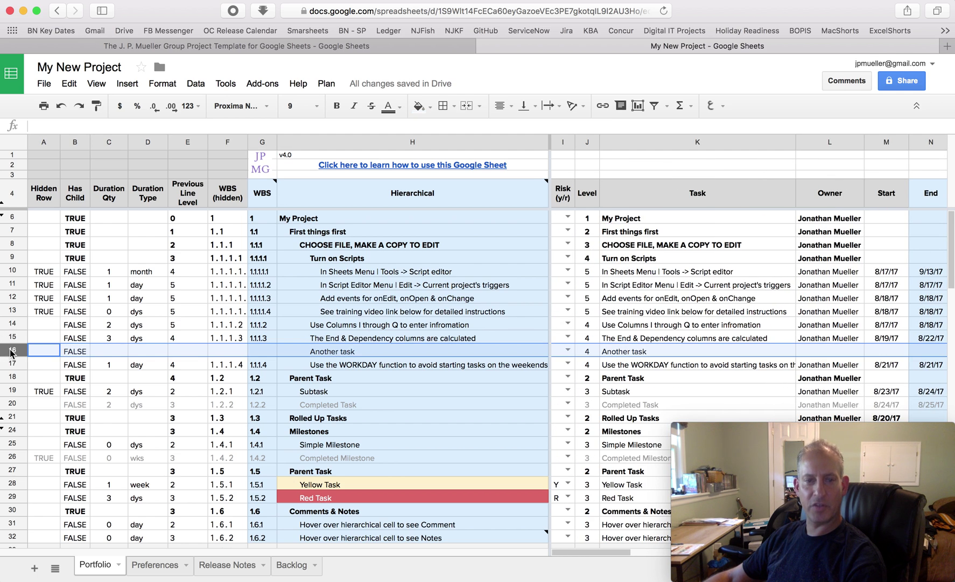
{"action": "right_click", "coordinate": [10, 353]}
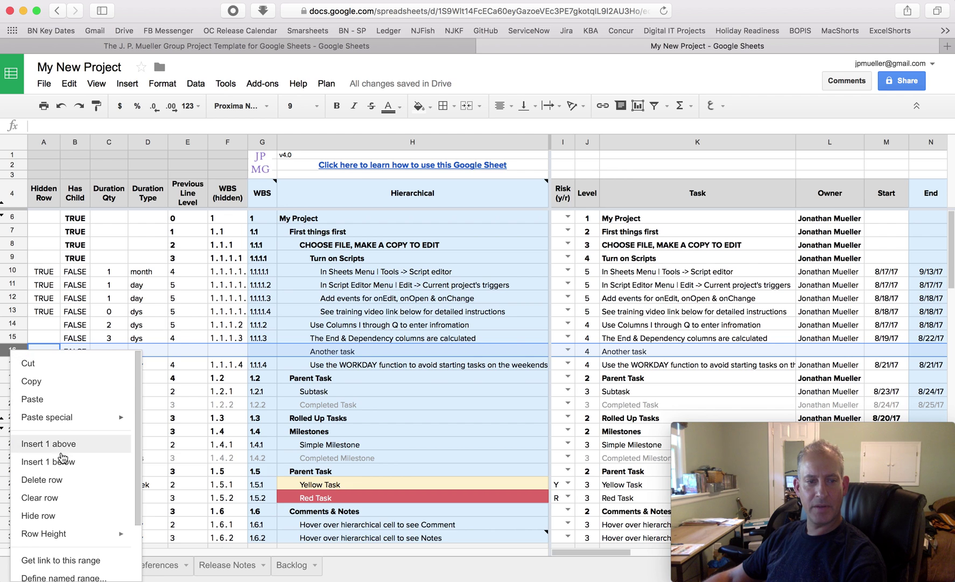
{"action": "left_click", "coordinate": [54, 477]}
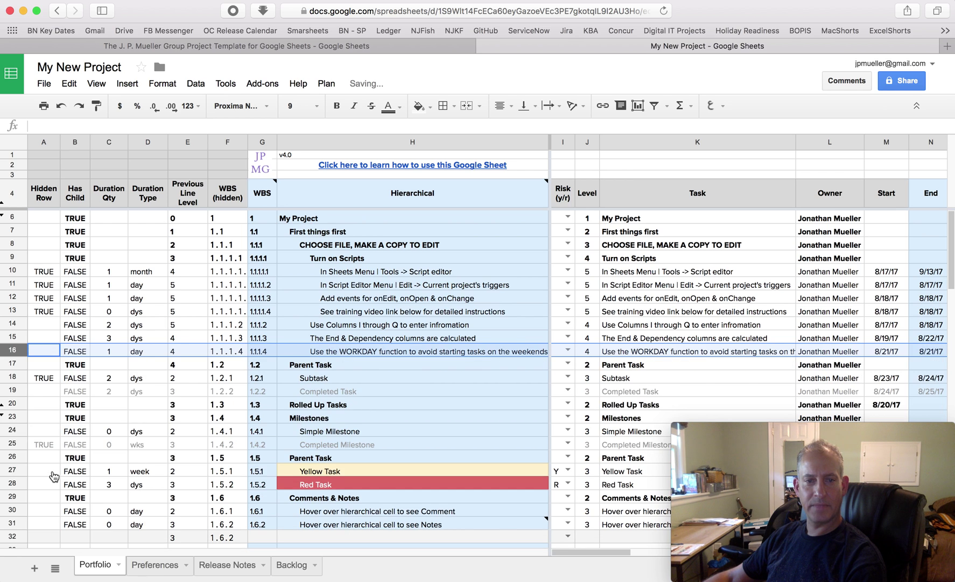
Step: Hide columns A–F and open the attached script project from the Tools menu
{"action": "left_click", "coordinate": [299, 303]}
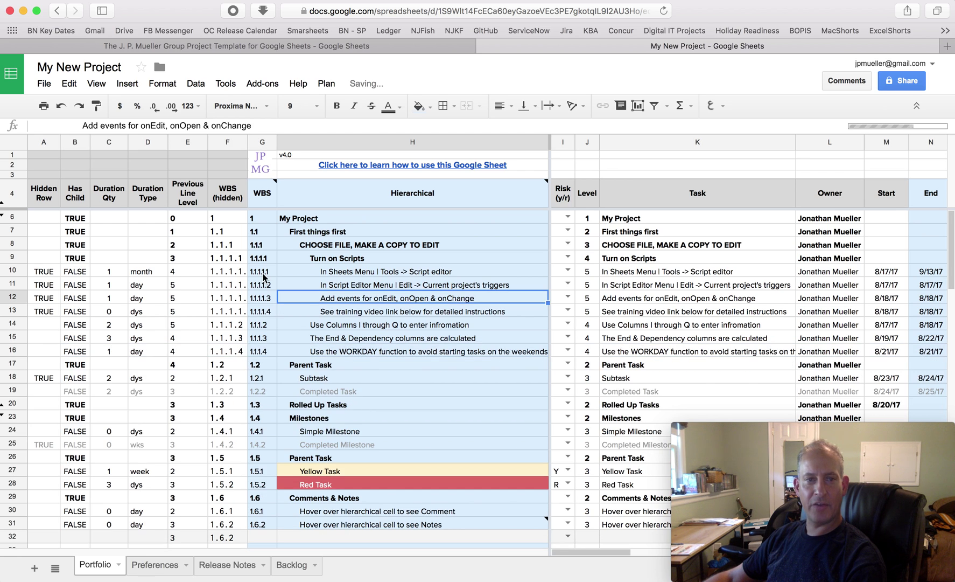
{"action": "left_click", "coordinate": [221, 142]}
{"action": "left_click", "coordinate": [42, 144], "text": "shift"}
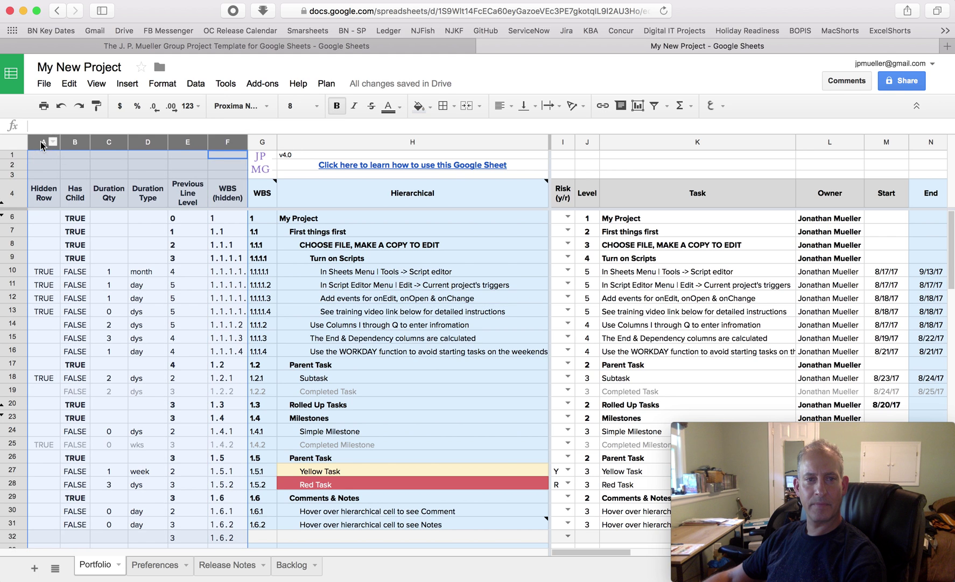
{"action": "right_click", "coordinate": [225, 143]}
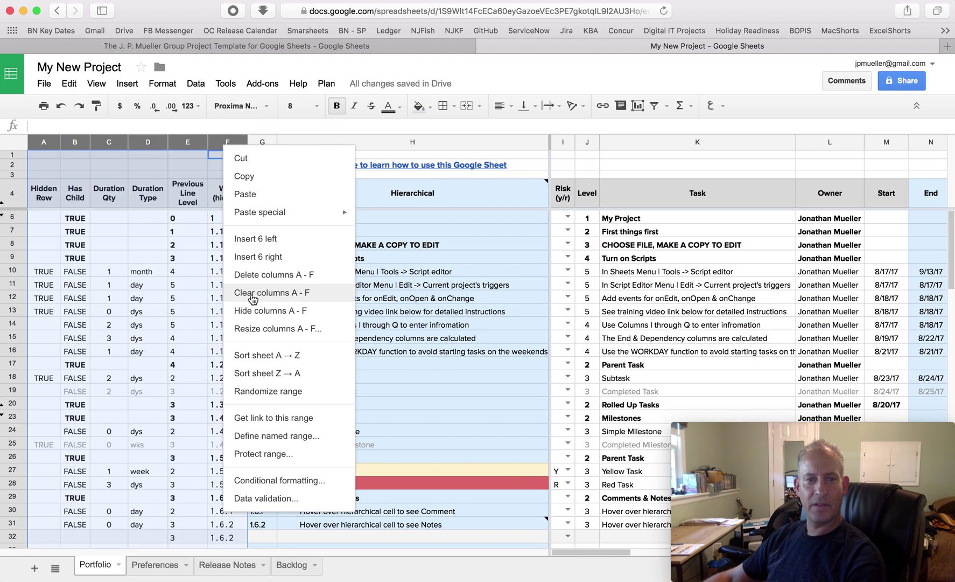
{"action": "left_click", "coordinate": [253, 311]}
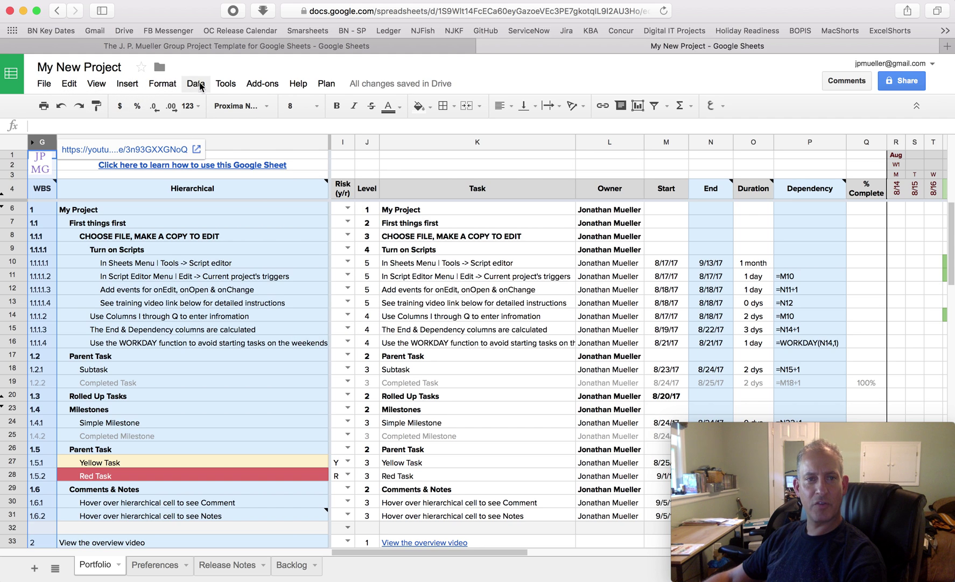
{"action": "left_click", "coordinate": [224, 84]}
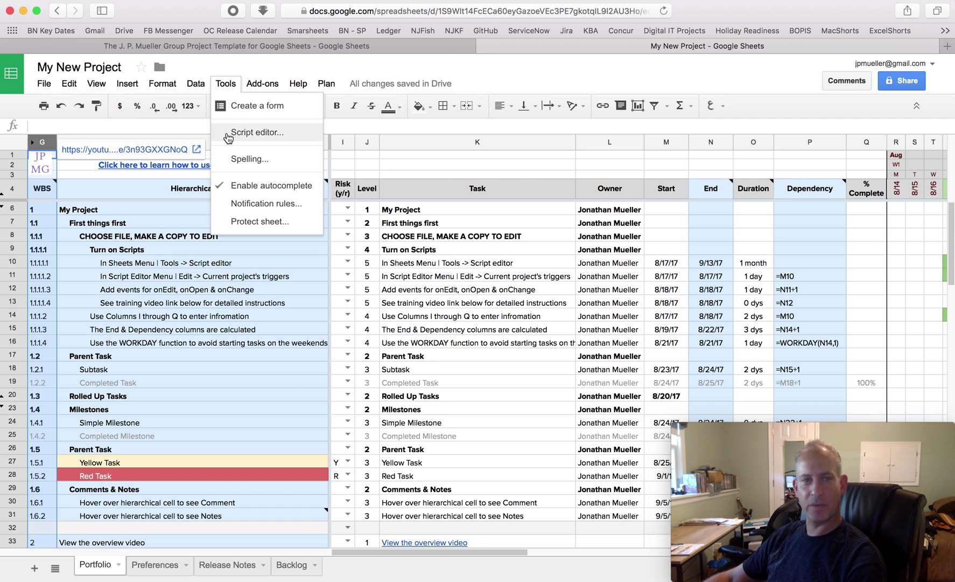
{"action": "left_click", "coordinate": [228, 135]}
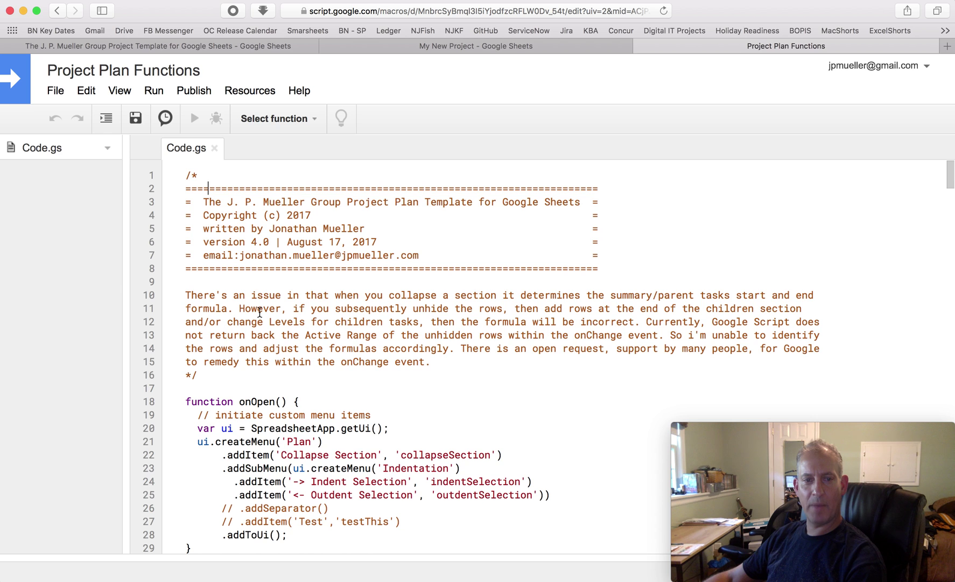
Step: Scroll through Code.gs, then open the current project's triggers from the Edit menu
{"action": "scroll", "coordinate": [284, 376], "scroll_direction": "down", "scroll_amount": 3}
{"action": "scroll", "coordinate": [284, 376], "scroll_direction": "right", "scroll_amount": 1}
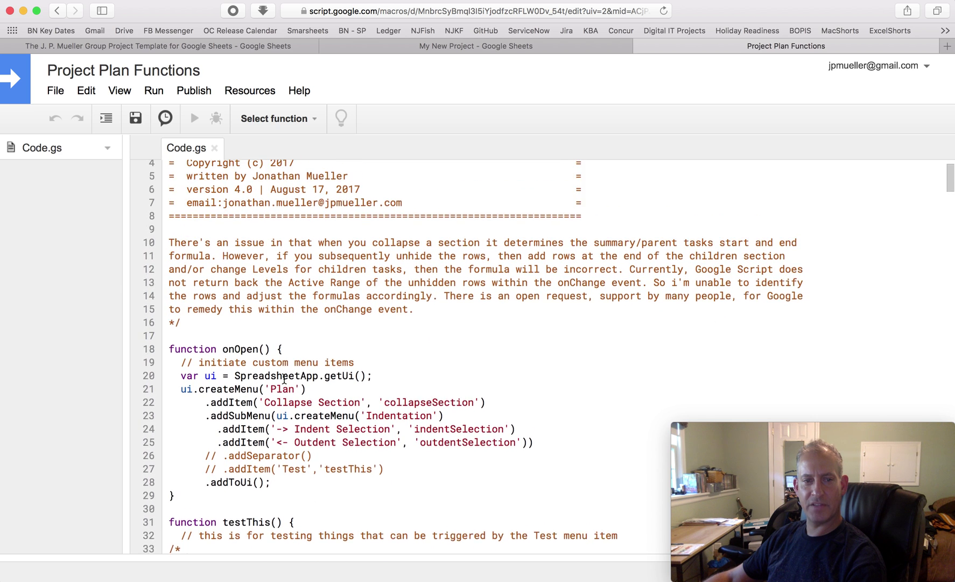
{"action": "scroll", "coordinate": [284, 376], "scroll_direction": "up", "scroll_amount": 3}
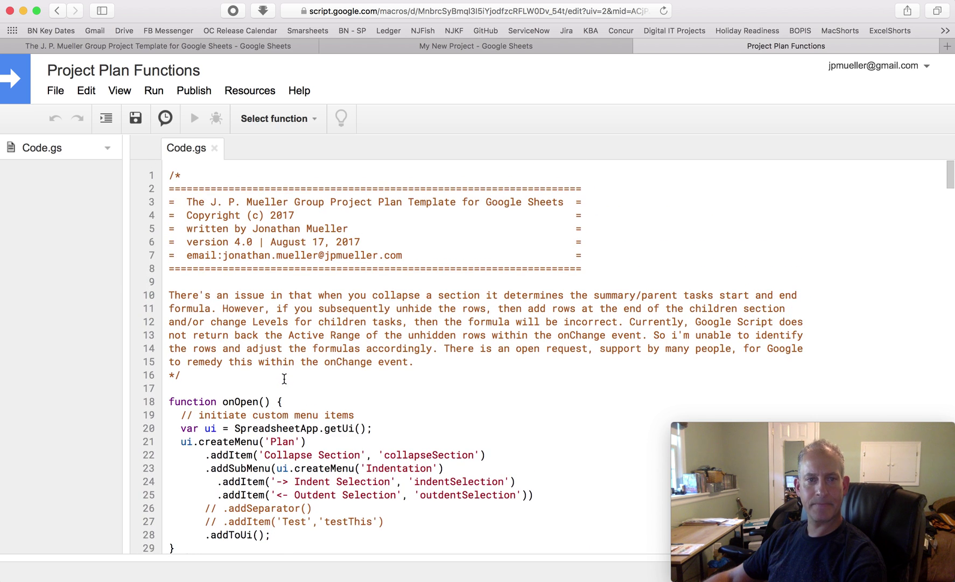
{"action": "left_click", "coordinate": [86, 91]}
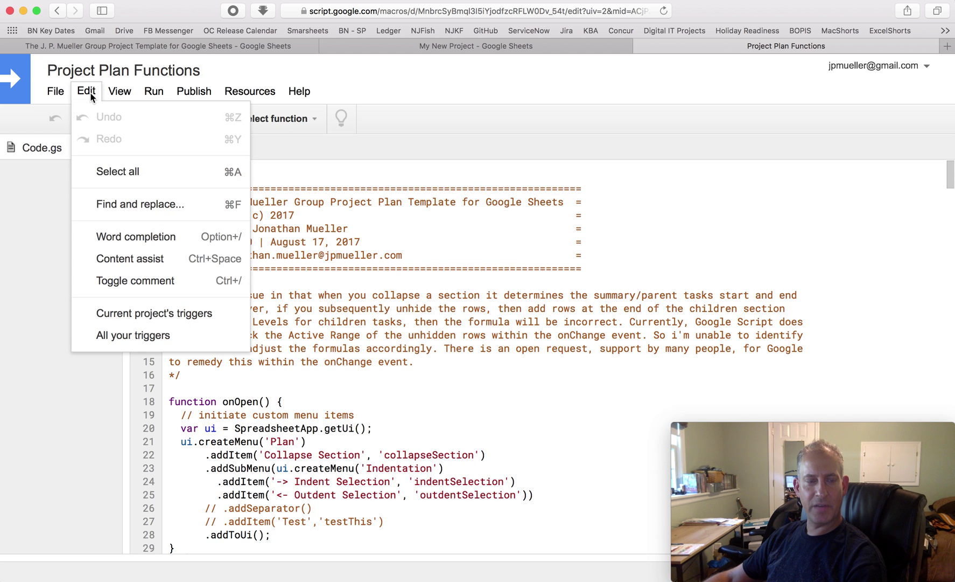
{"action": "left_click", "coordinate": [147, 314]}
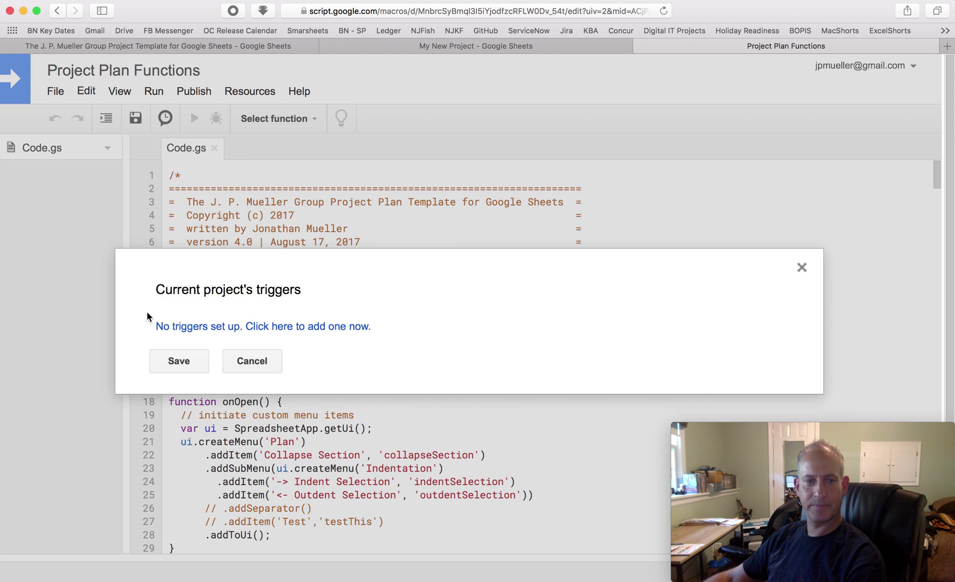
Step: Add three triggers running the onOpen, onEdit and onChange functions
{"action": "left_click", "coordinate": [186, 330]}
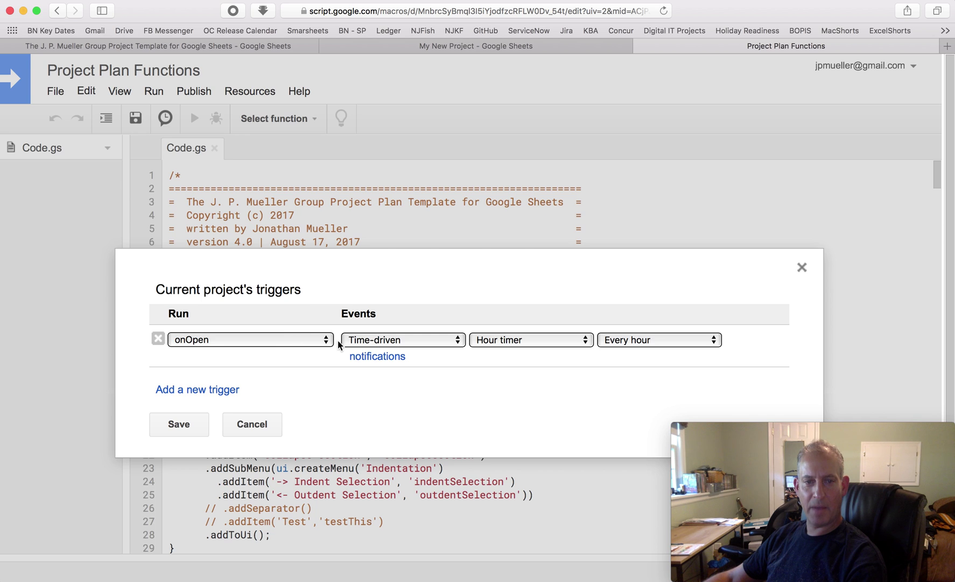
{"action": "left_click", "coordinate": [188, 385]}
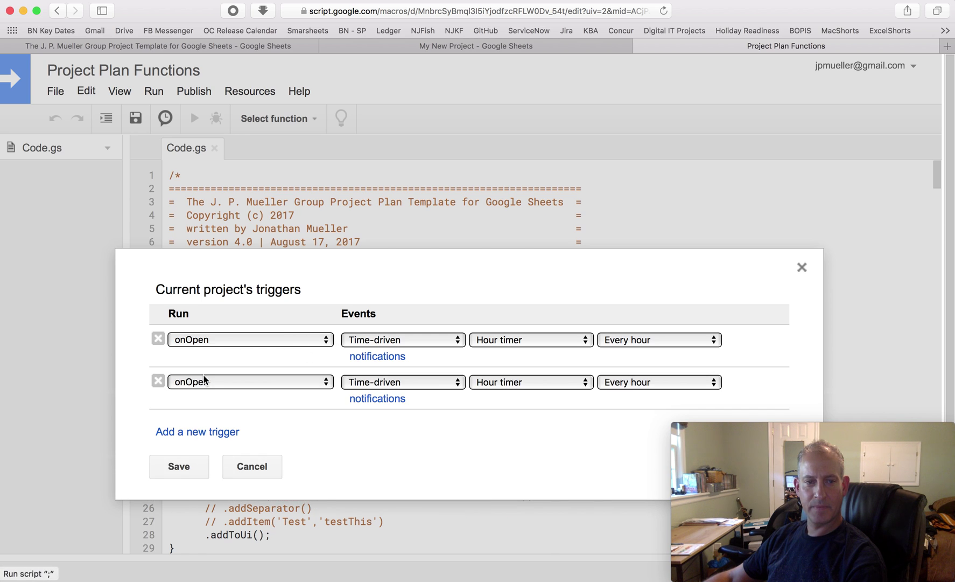
{"action": "left_click", "coordinate": [204, 381]}
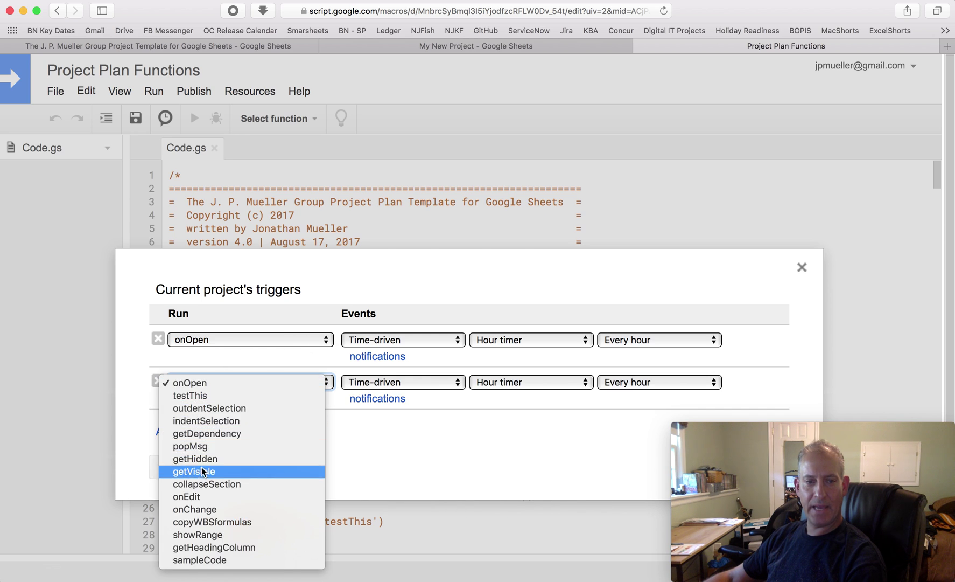
{"action": "left_click", "coordinate": [210, 494]}
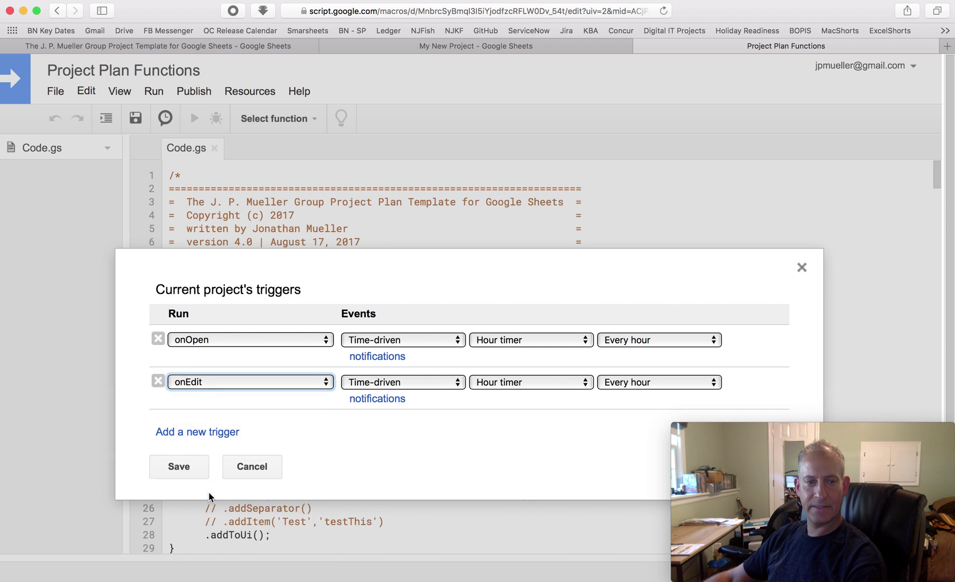
{"action": "left_click", "coordinate": [194, 432]}
{"action": "left_click", "coordinate": [206, 425]}
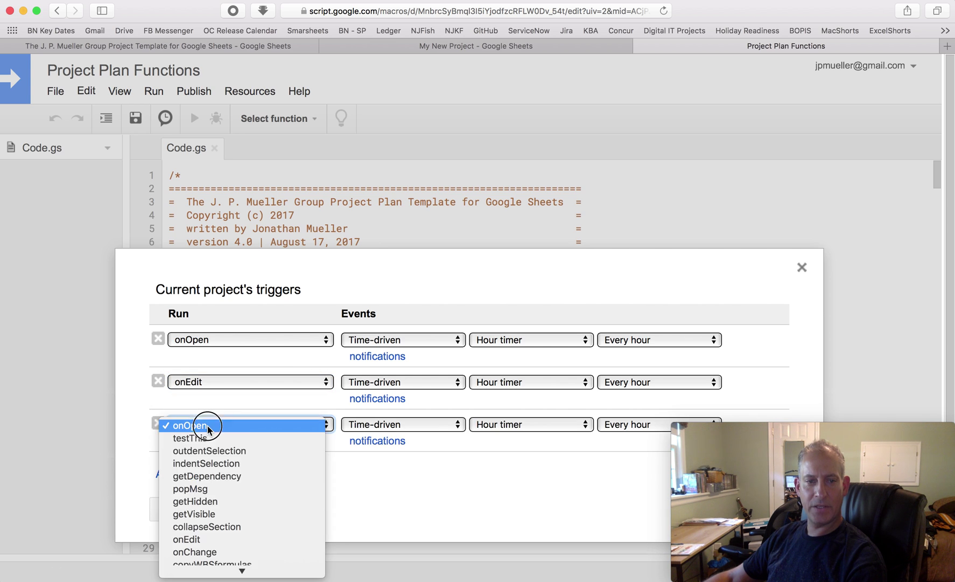
{"action": "left_click", "coordinate": [203, 553]}
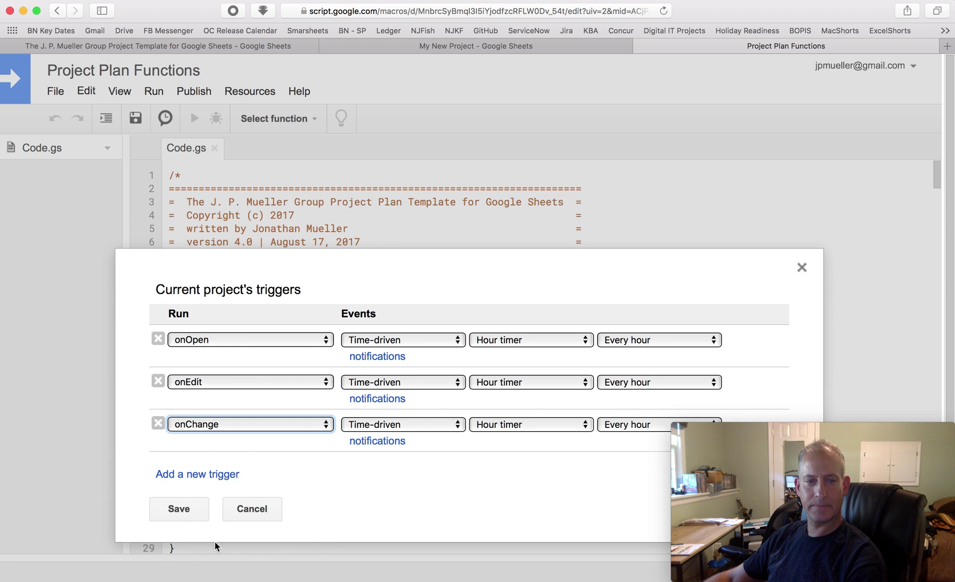
Step: Set all three triggers' event source to From spreadsheet, with onOpen firing on open
{"action": "left_click", "coordinate": [396, 341]}
{"action": "left_click", "coordinate": [396, 329]}
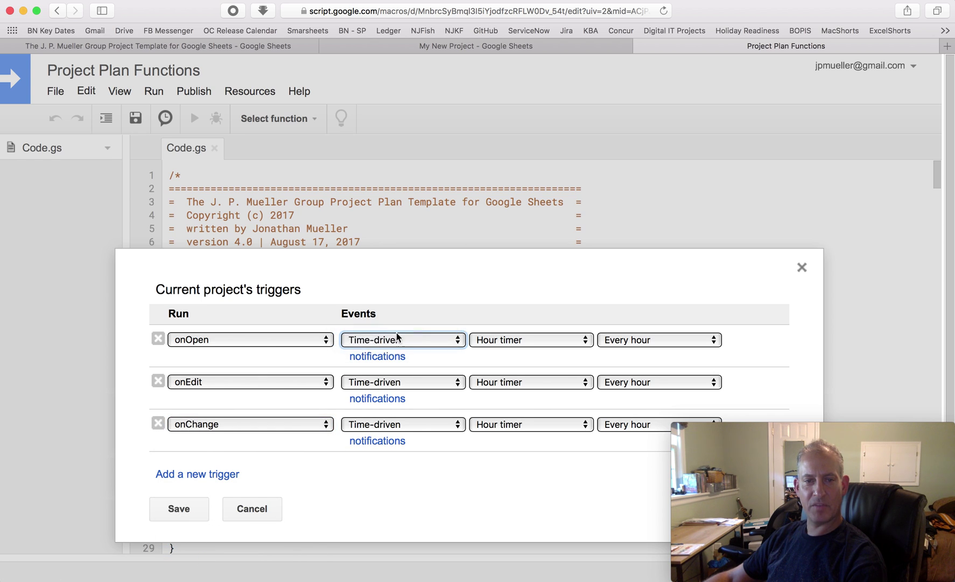
{"action": "left_click", "coordinate": [394, 373]}
{"action": "left_click", "coordinate": [386, 359]}
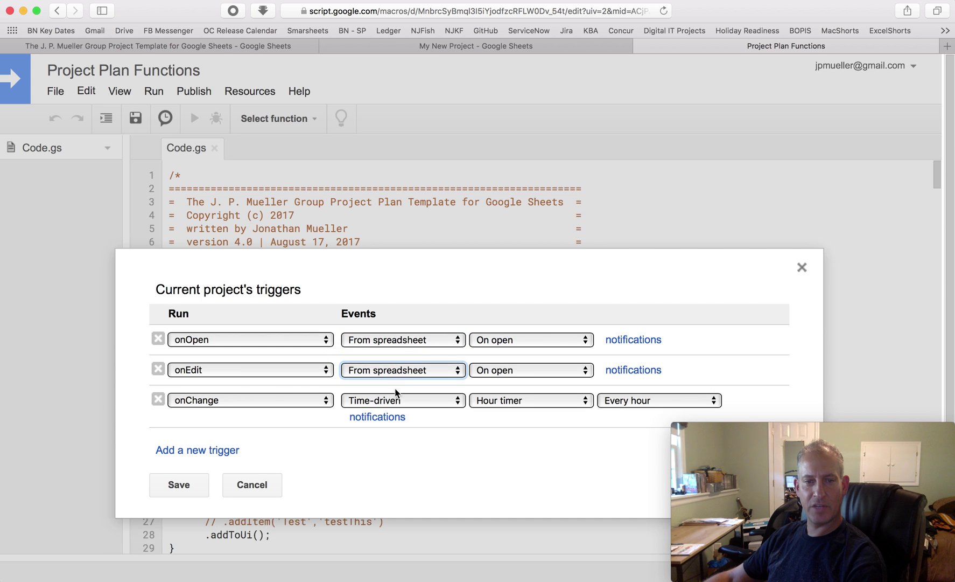
{"action": "left_click", "coordinate": [393, 400]}
{"action": "left_click", "coordinate": [395, 388]}
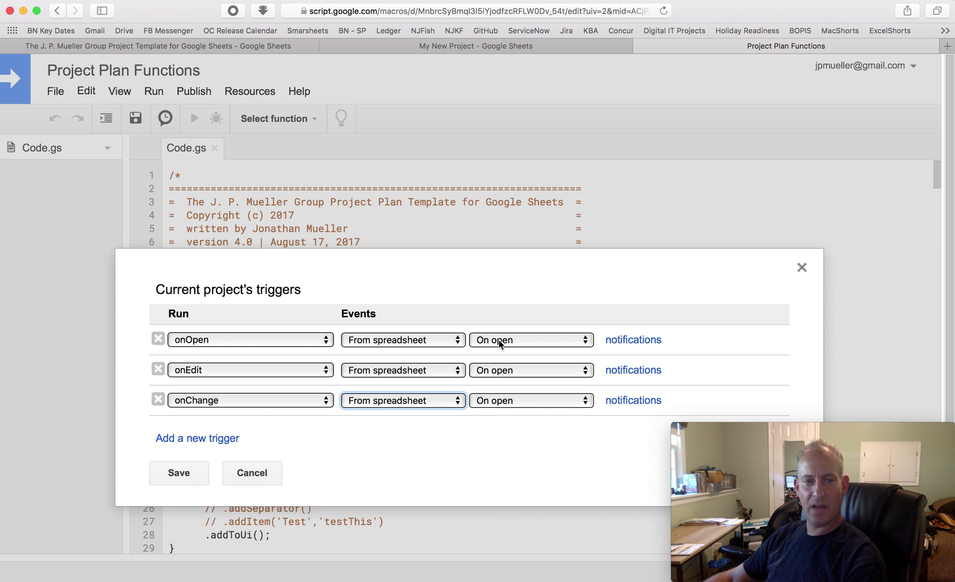
Step: Make onEdit fire On edit and onChange fire On change, then save the triggers
{"action": "left_click", "coordinate": [527, 369]}
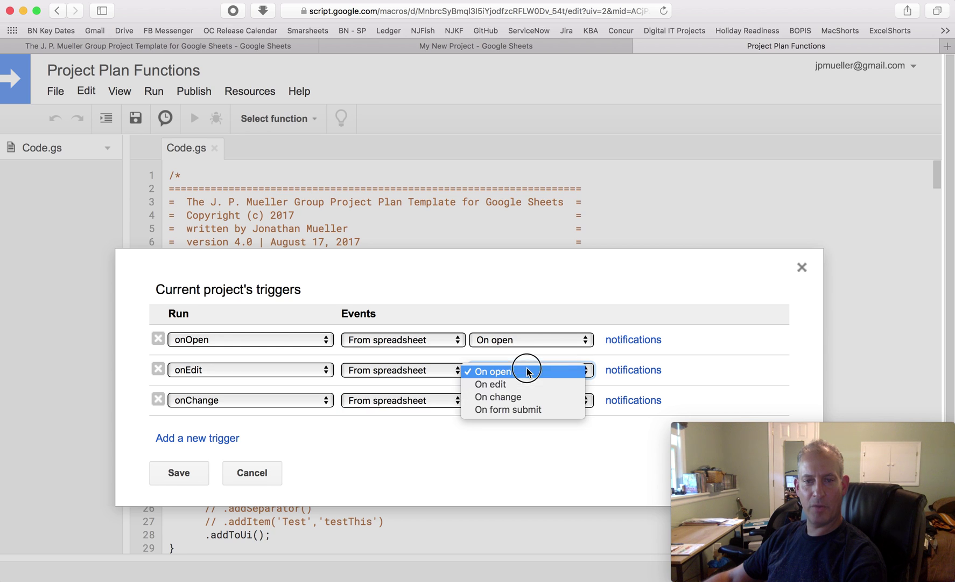
{"action": "left_click", "coordinate": [523, 384]}
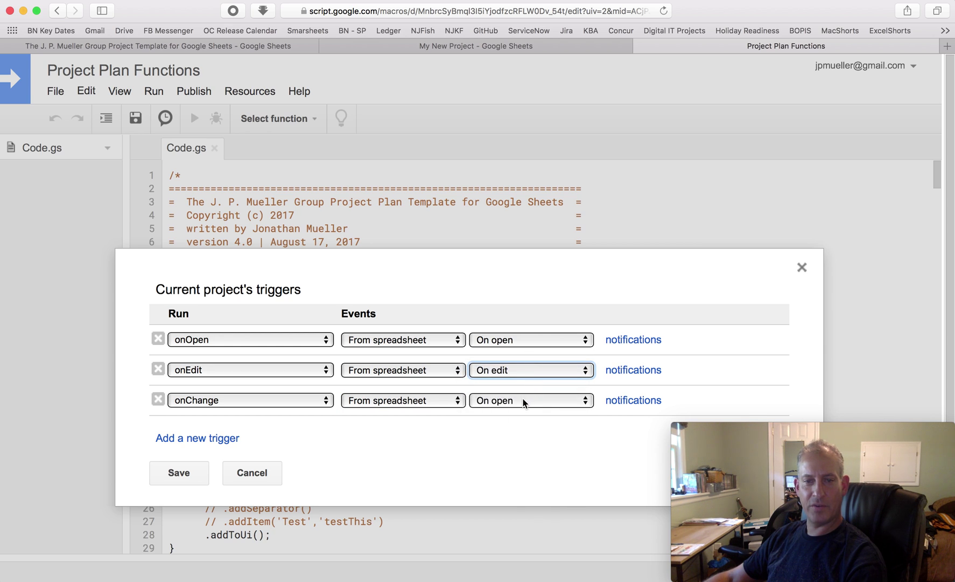
{"action": "left_click", "coordinate": [524, 400]}
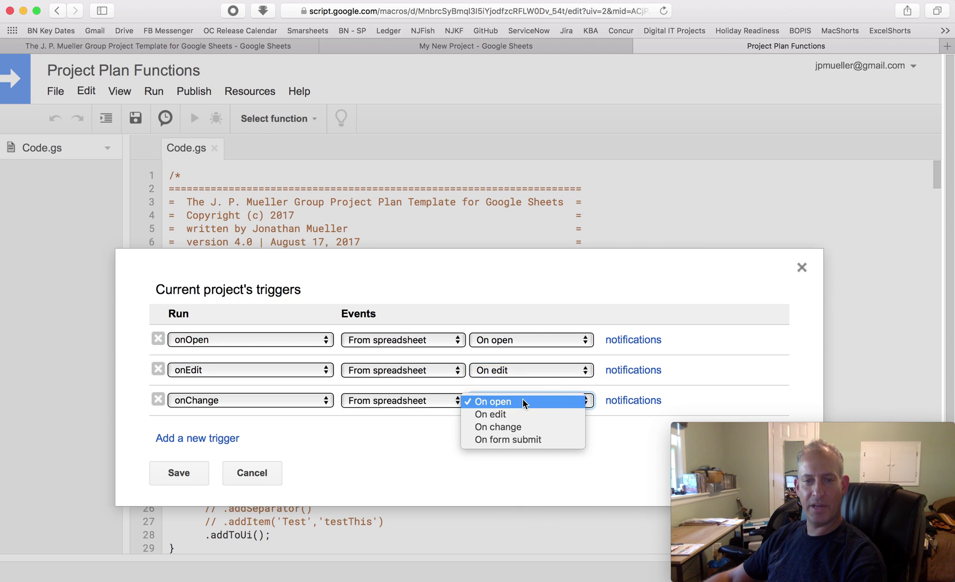
{"action": "left_click", "coordinate": [513, 428]}
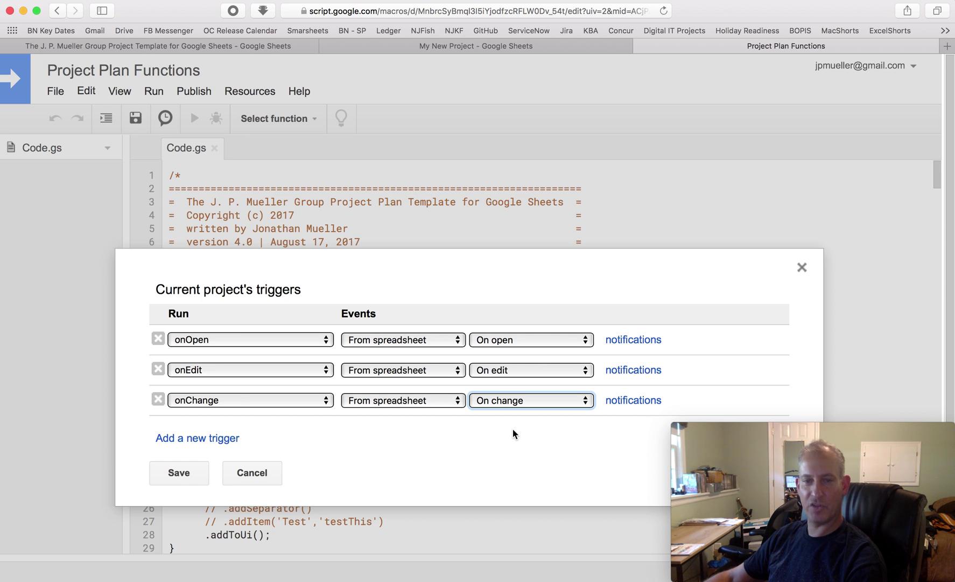
{"action": "left_click", "coordinate": [178, 472]}
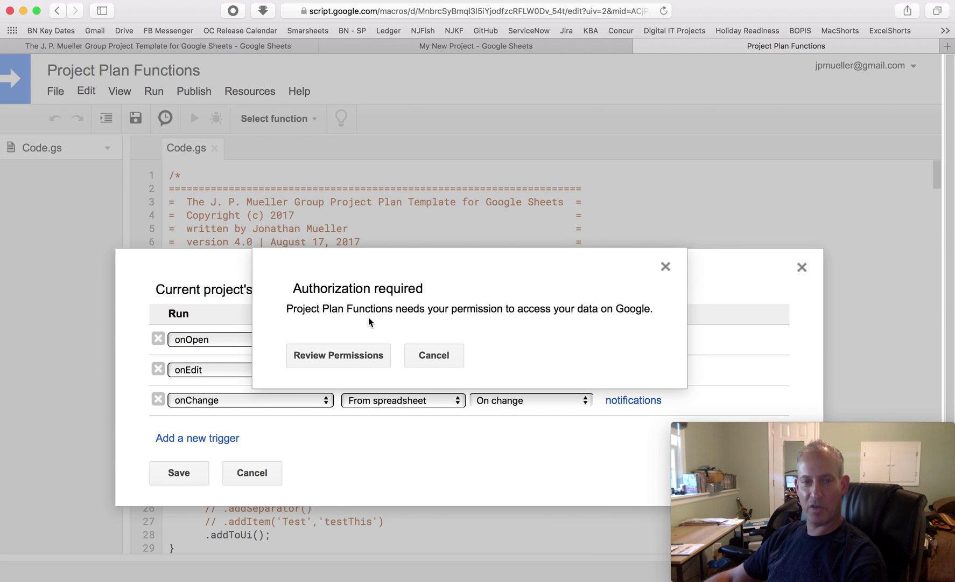
Step: Authorize Project Plan Functions to manage spreadsheets, proceeding past the unverified-app warning
{"action": "left_click", "coordinate": [348, 356]}
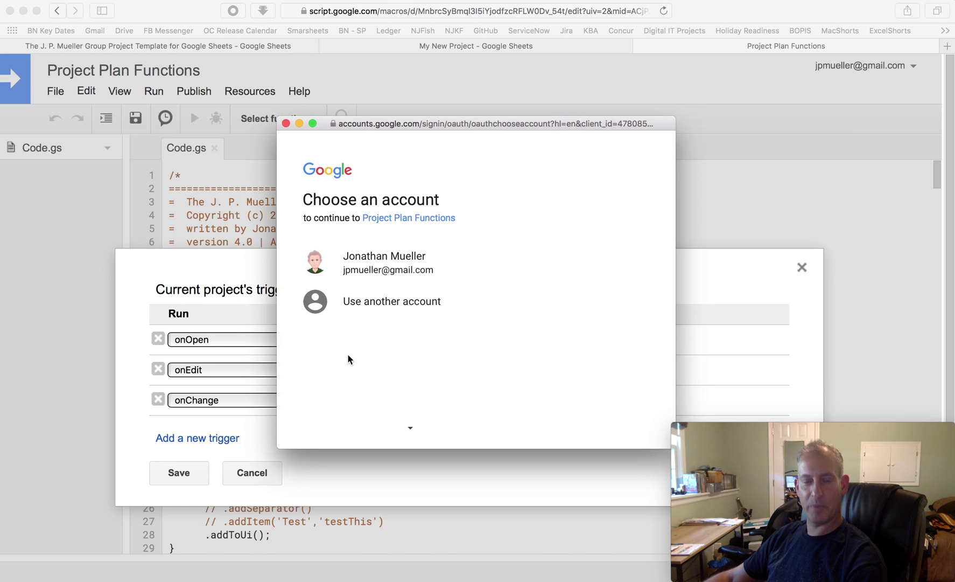
{"action": "left_click", "coordinate": [376, 269]}
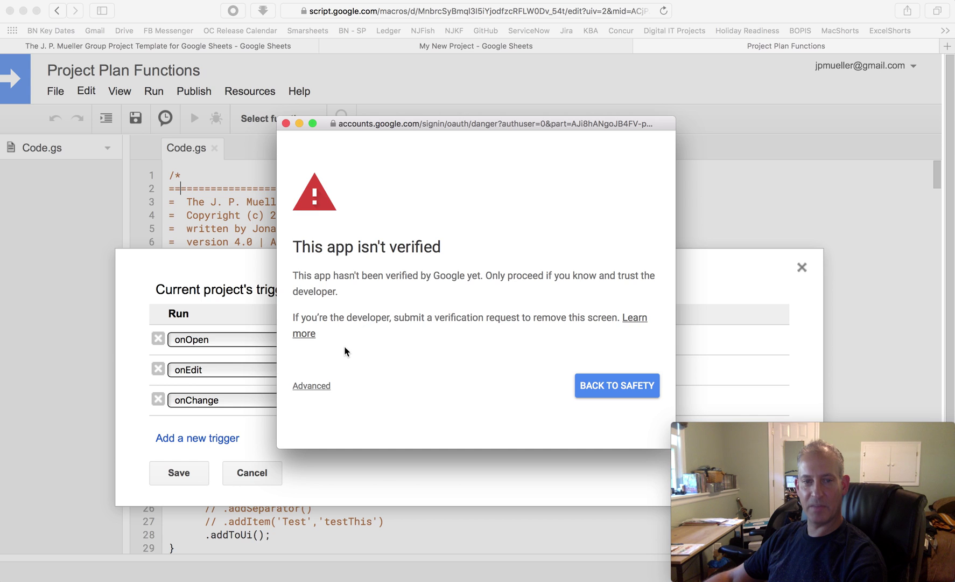
{"action": "left_click", "coordinate": [327, 386]}
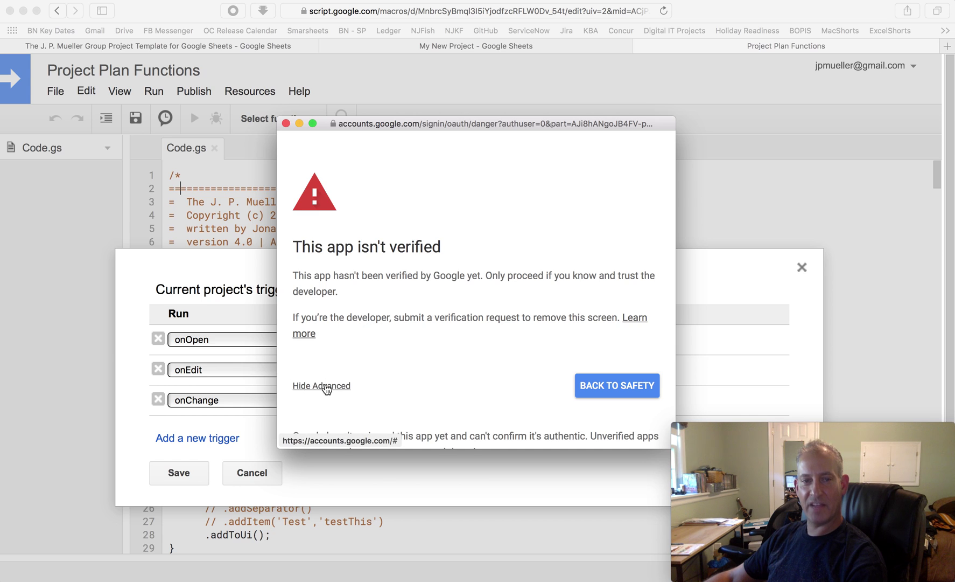
{"action": "scroll", "coordinate": [446, 376], "scroll_direction": "down", "scroll_amount": 1}
{"action": "scroll", "coordinate": [446, 376], "scroll_direction": "down", "scroll_amount": 4}
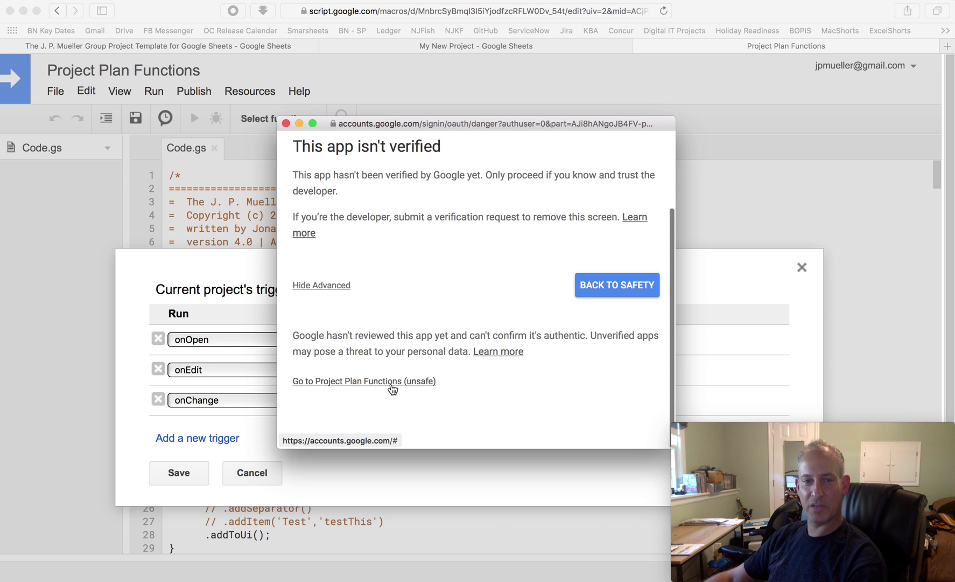
{"action": "left_click", "coordinate": [398, 382]}
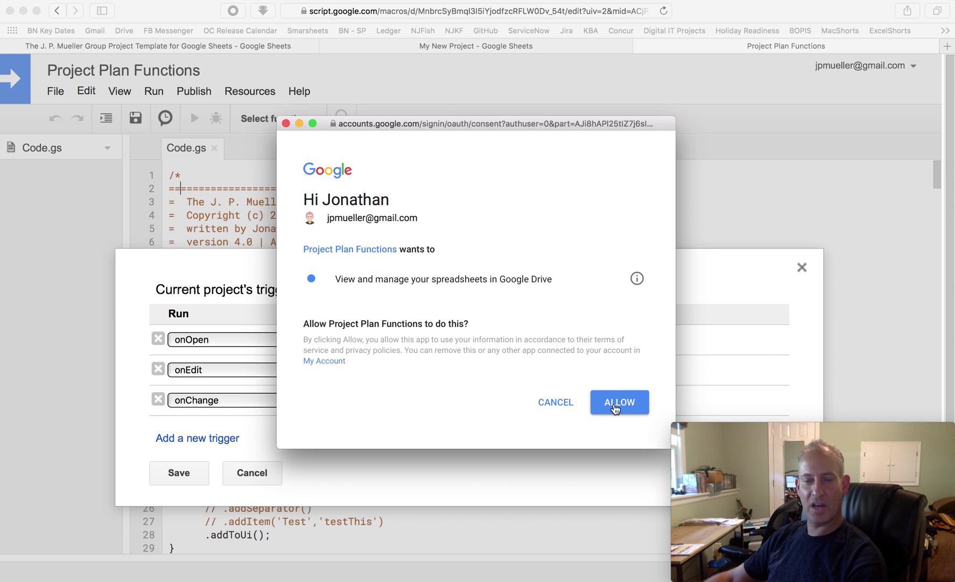
{"action": "left_click", "coordinate": [615, 408]}
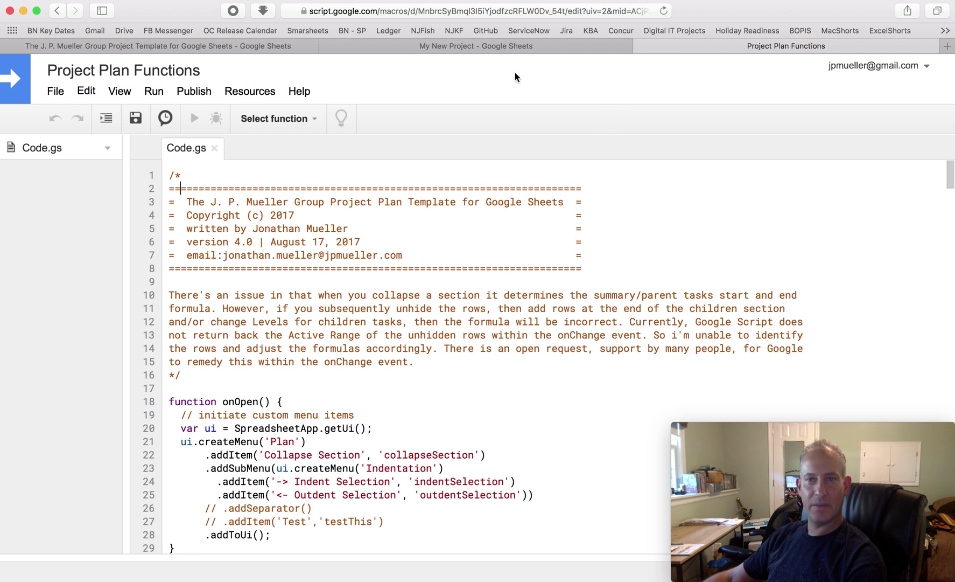
Step: Return to the sheet and insert a blank row 17 above Parent Task
{"action": "left_click", "coordinate": [642, 50]}
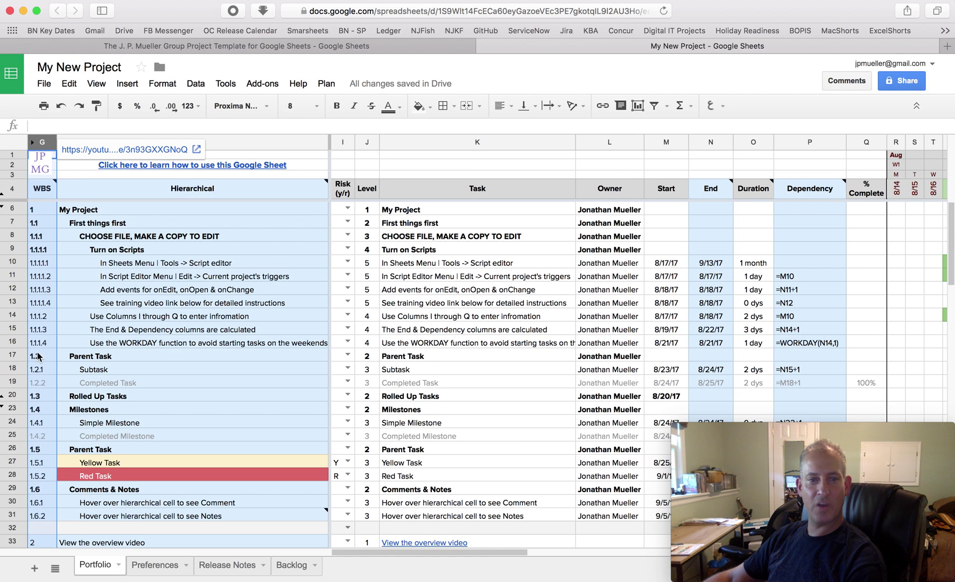
{"action": "left_click", "coordinate": [14, 357]}
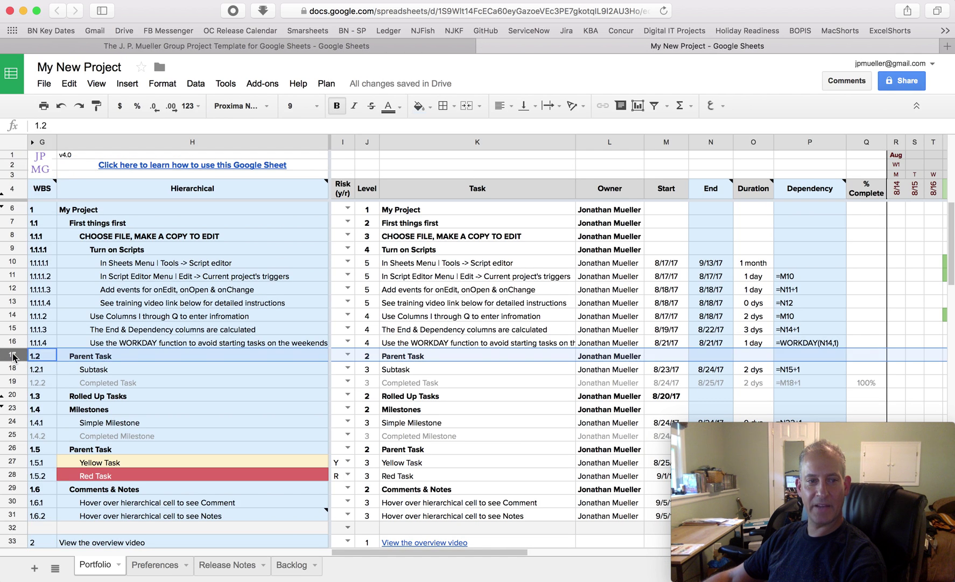
{"action": "right_click", "coordinate": [13, 357]}
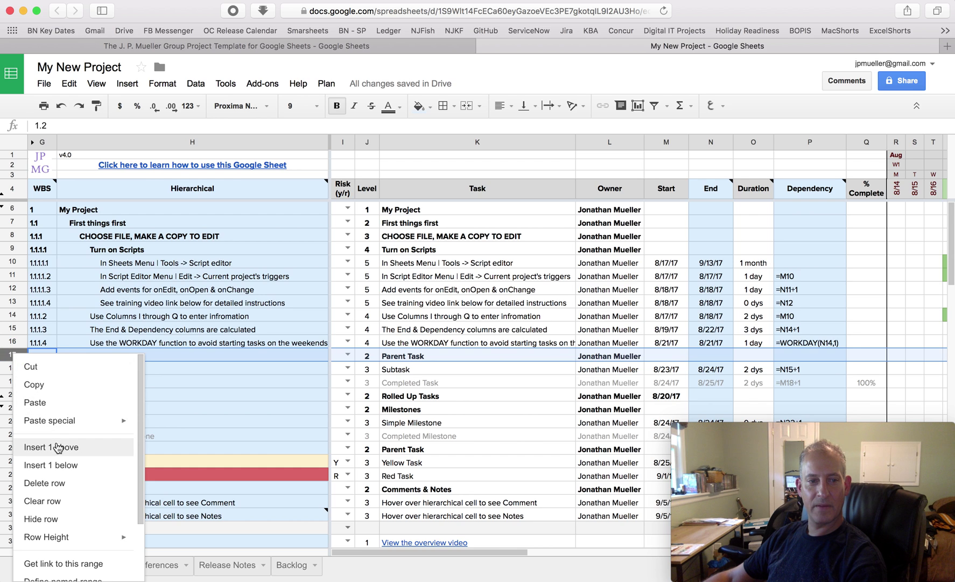
{"action": "left_click", "coordinate": [57, 452]}
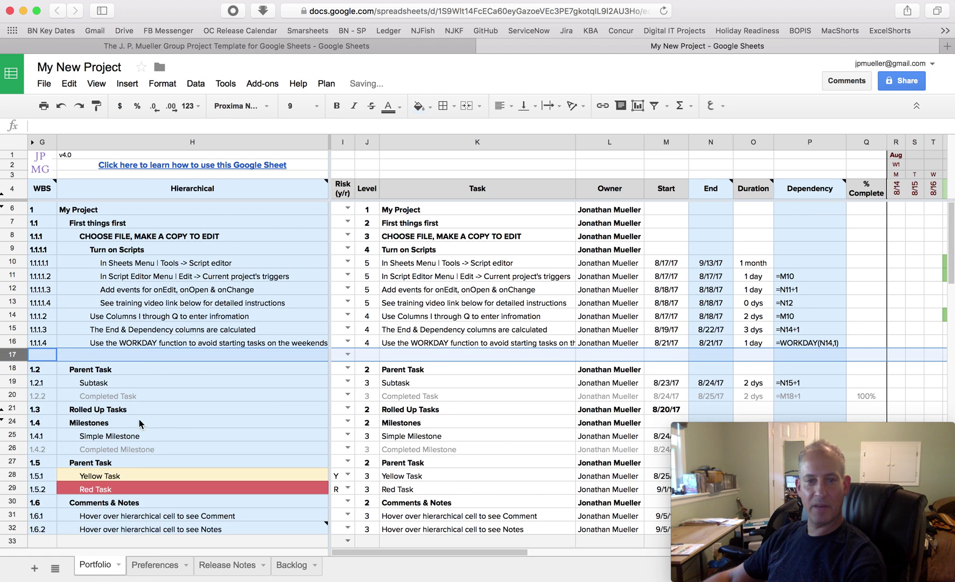
Step: Enter level 4 in J17 and 'my new task' in K17, auto-numbered WBS 1.1.1.5
{"action": "left_click", "coordinate": [371, 356]}
{"action": "type", "text": "4"}
{"action": "key", "text": "Tab"}
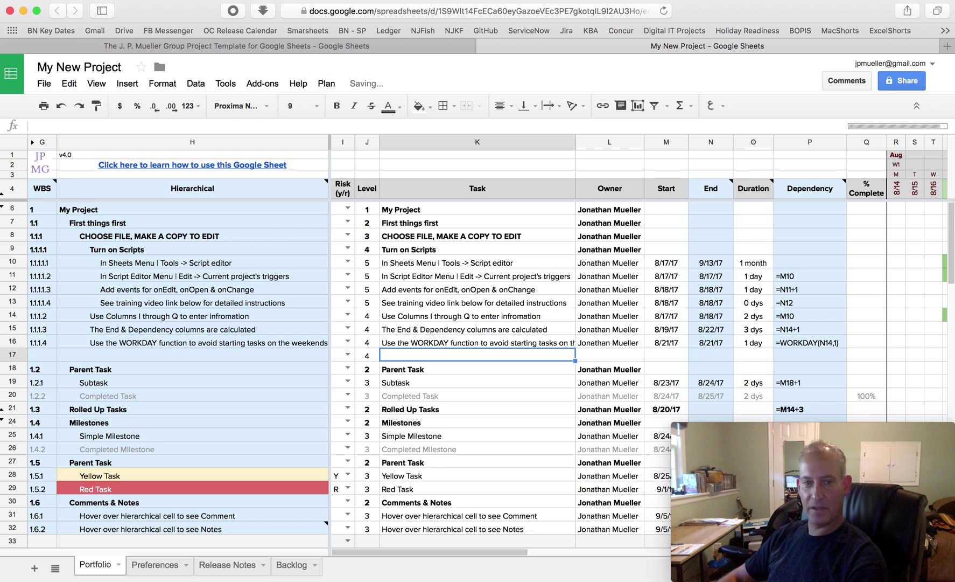
{"action": "type", "text": "my new "}
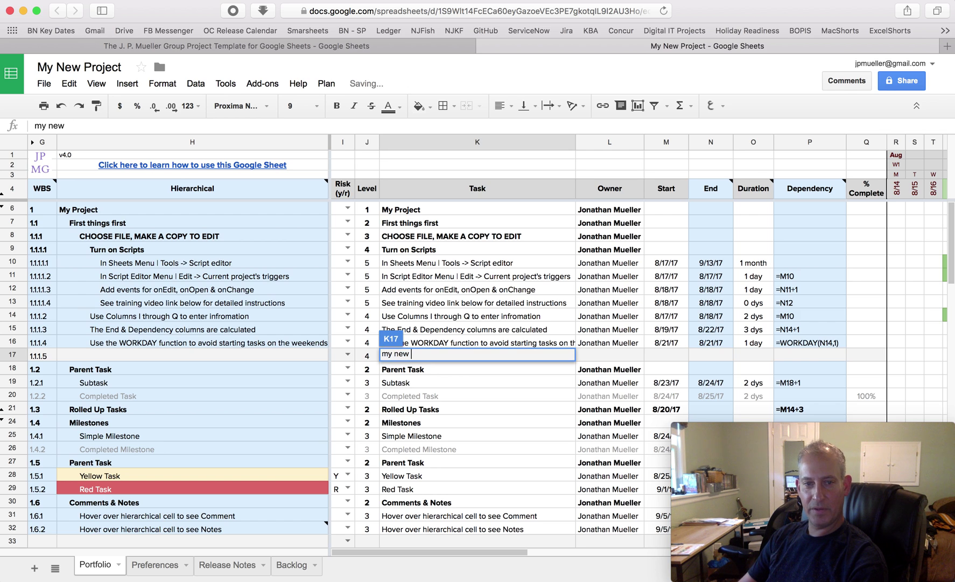
{"action": "type", "text": "task"}
{"action": "key", "text": "Return"}
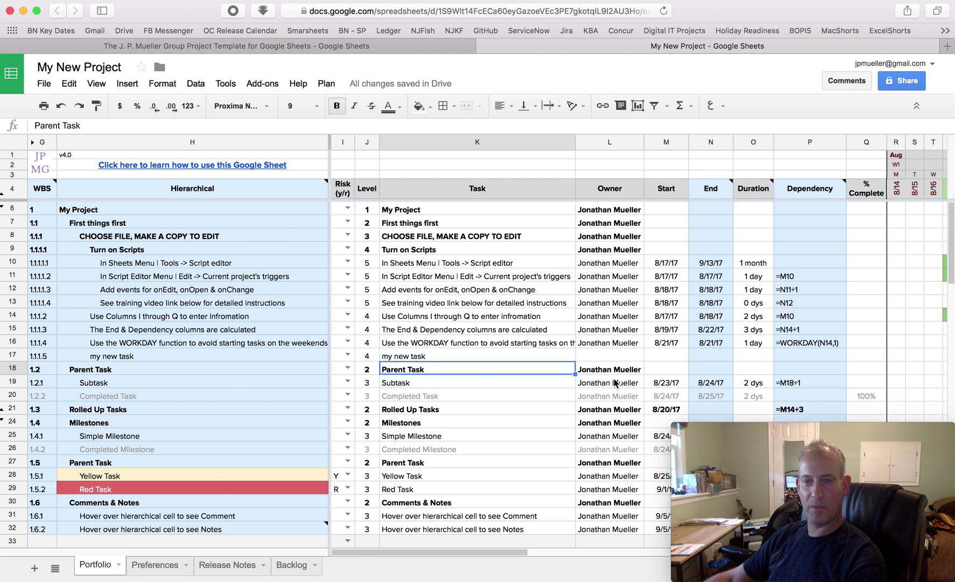
{"action": "left_click", "coordinate": [710, 357]}
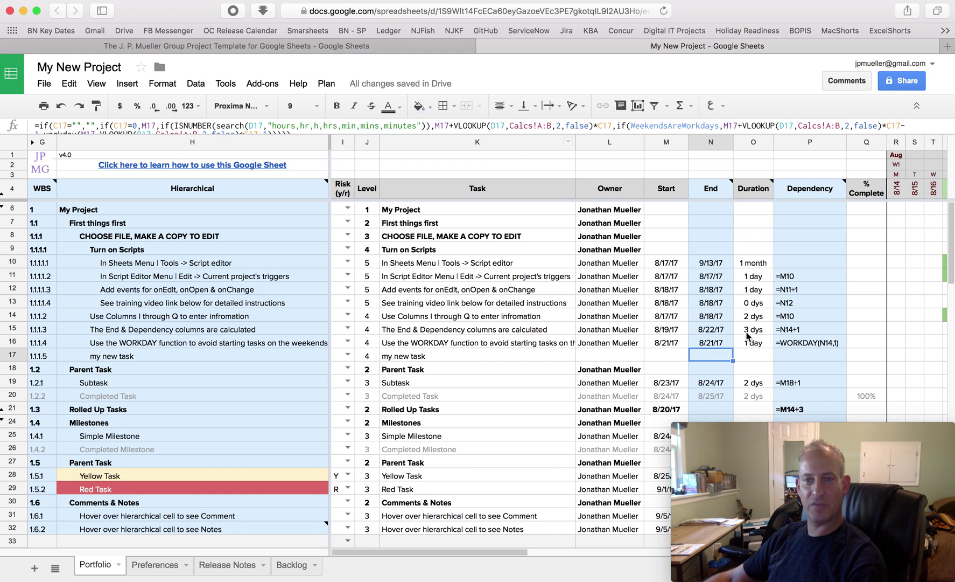
{"action": "left_click", "coordinate": [785, 359]}
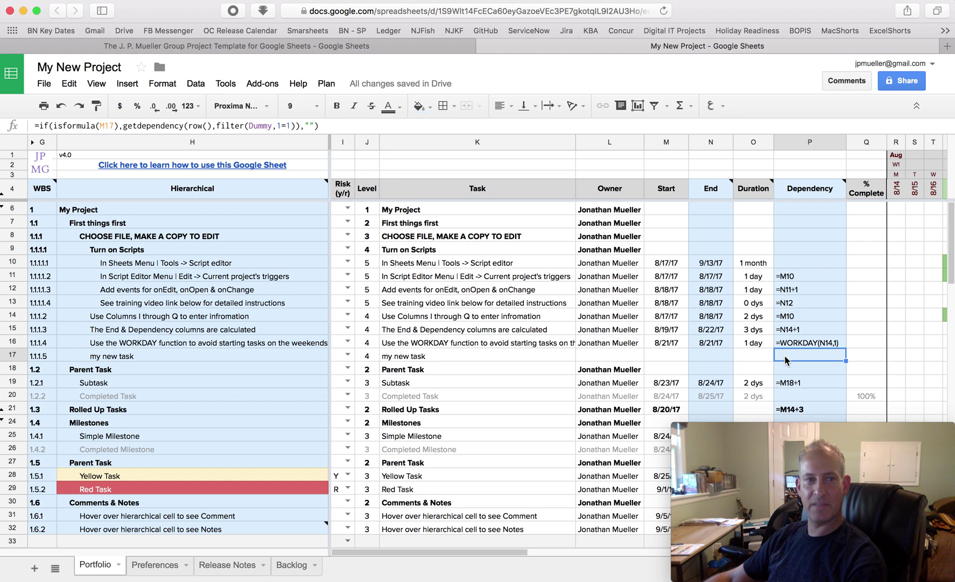